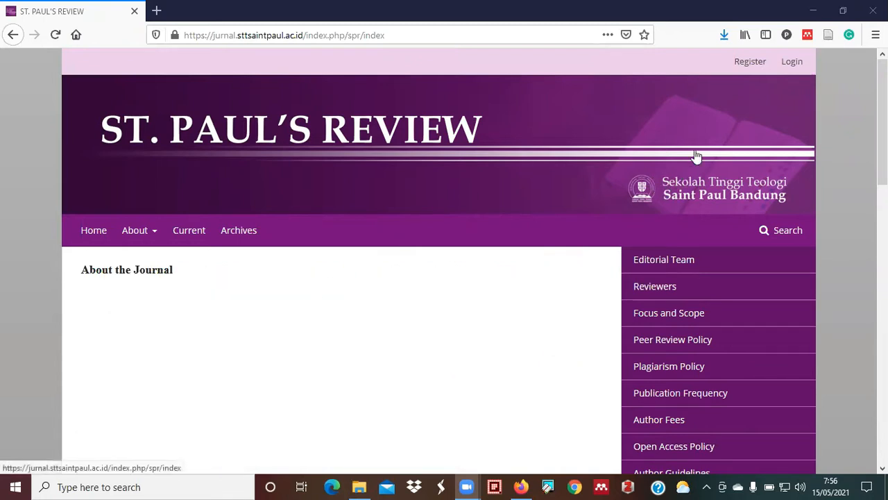
# Log in to the journal site with the editor's saved username and password
pyautogui.click(793, 62)
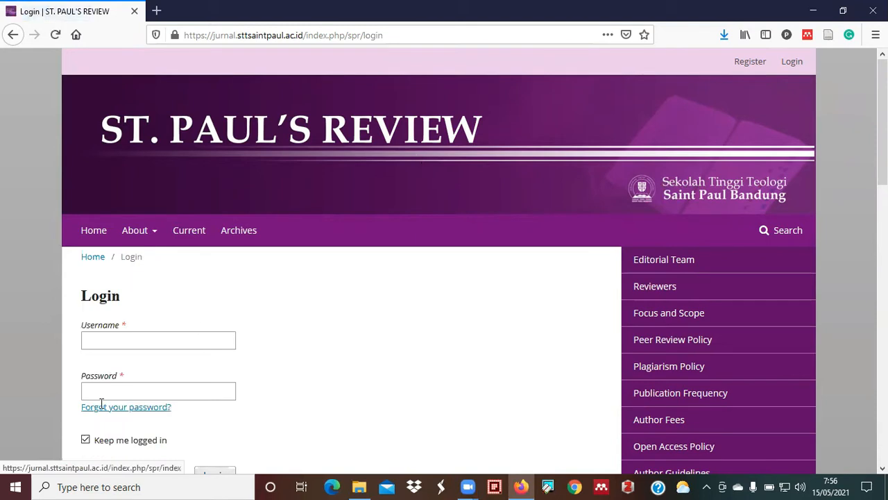
pyautogui.click(135, 338)
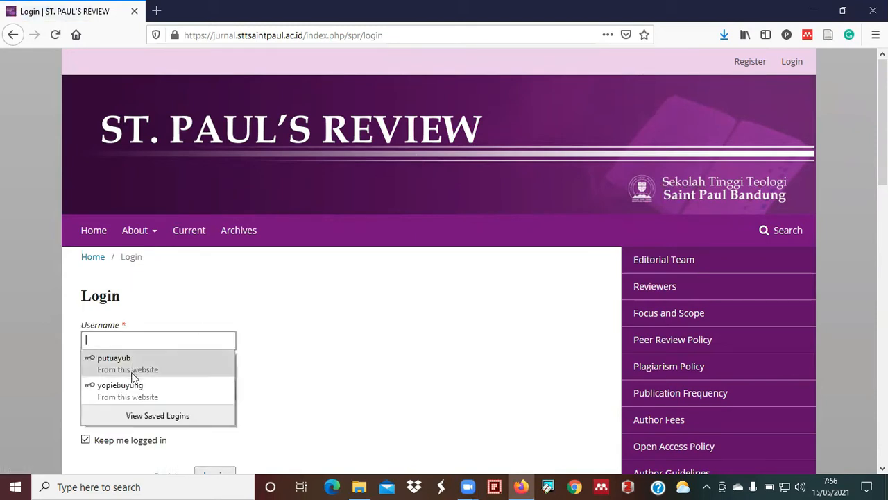
pyautogui.click(132, 389)
pyautogui.scroll(-3, 153, 381)
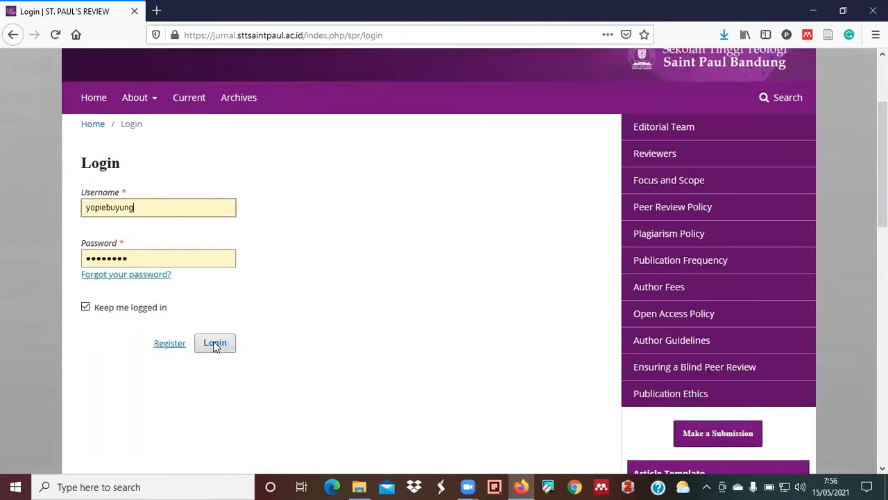
pyautogui.click(216, 345)
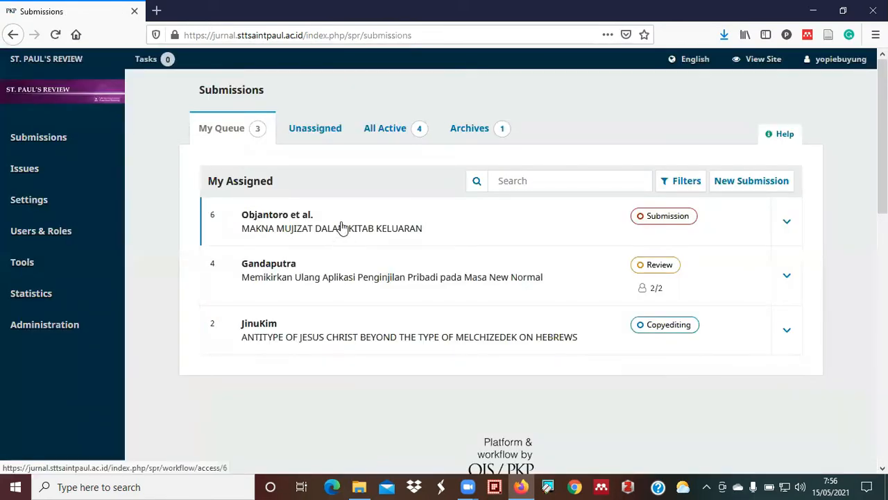
# Download the article file of the submission MAKNA MUJIZAT DALAM KITAB KELUARAN and open it in Word with editing enabled
pyautogui.click(342, 227)
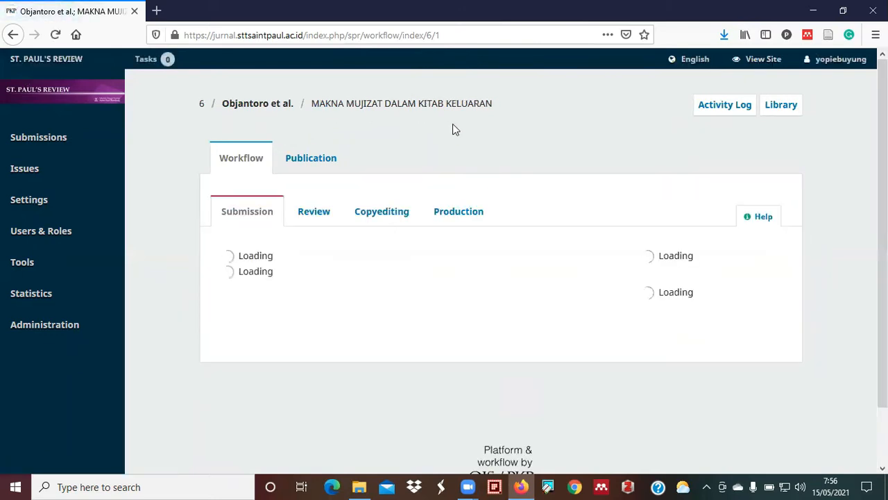
pyautogui.scroll(-3, 495, 188)
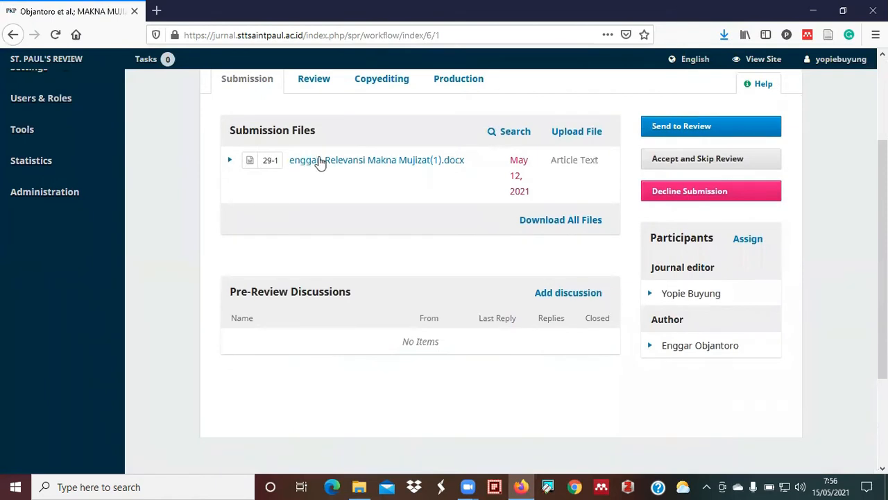
pyautogui.scroll(2, 318, 162)
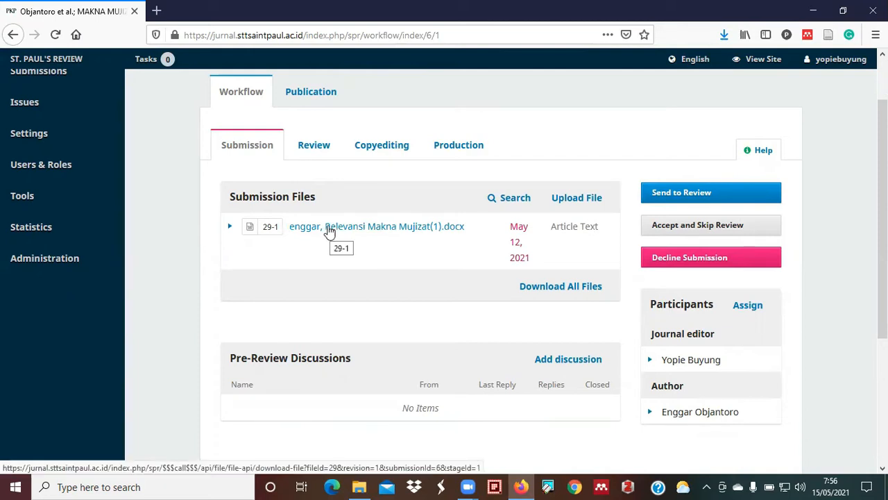
pyautogui.scroll(2, 329, 232)
pyautogui.scroll(-2, 330, 232)
pyautogui.click(330, 232)
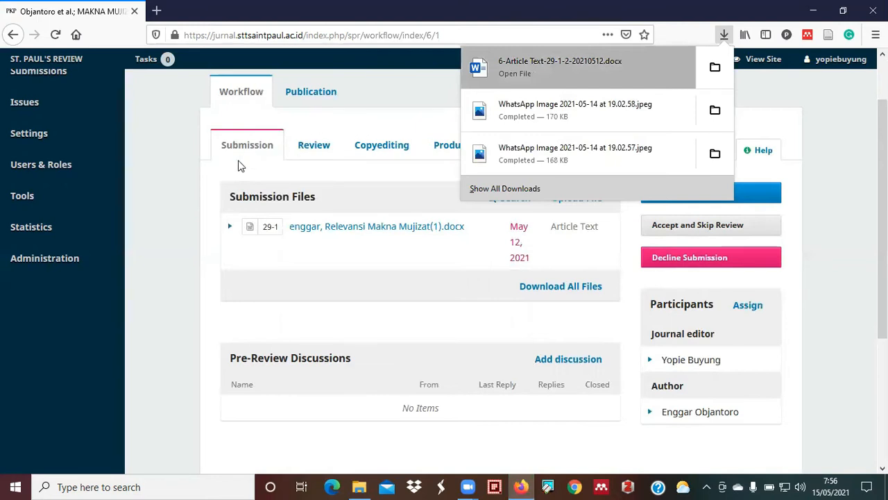
pyautogui.click(175, 166)
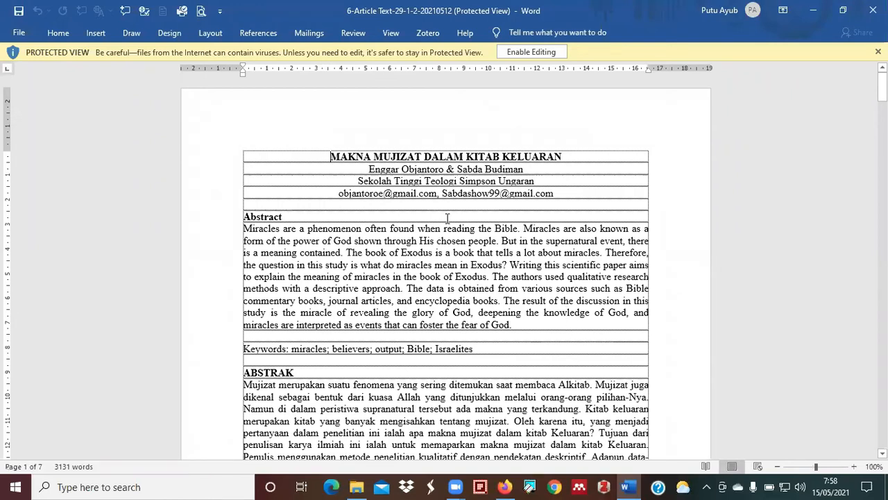
pyautogui.click(532, 53)
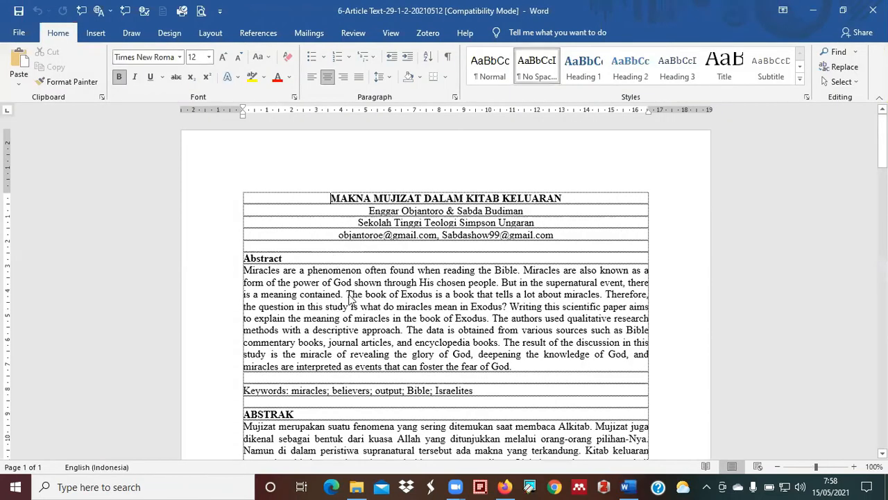
# Examine the article in Word from the abstract through to the bibliography, and return to the submission page in Firefox
pyautogui.scroll(-10, 351, 298)
pyautogui.scroll(10, 350, 299)
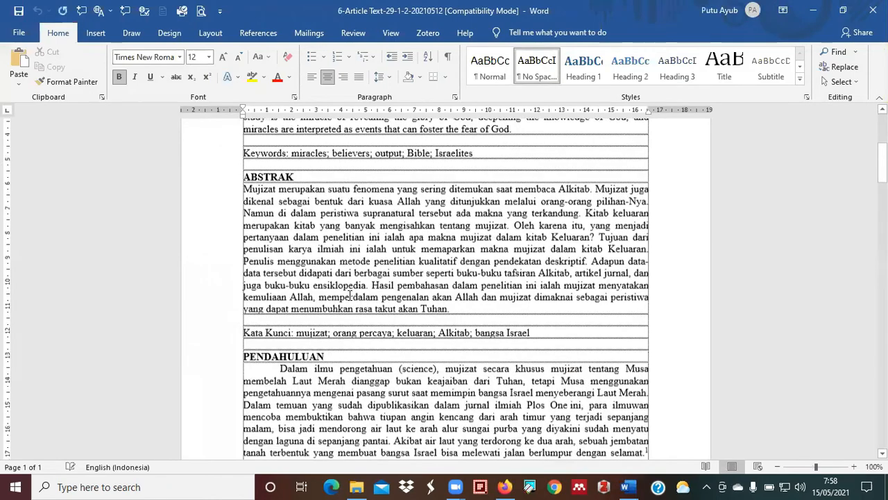
pyautogui.scroll(-7, 350, 294)
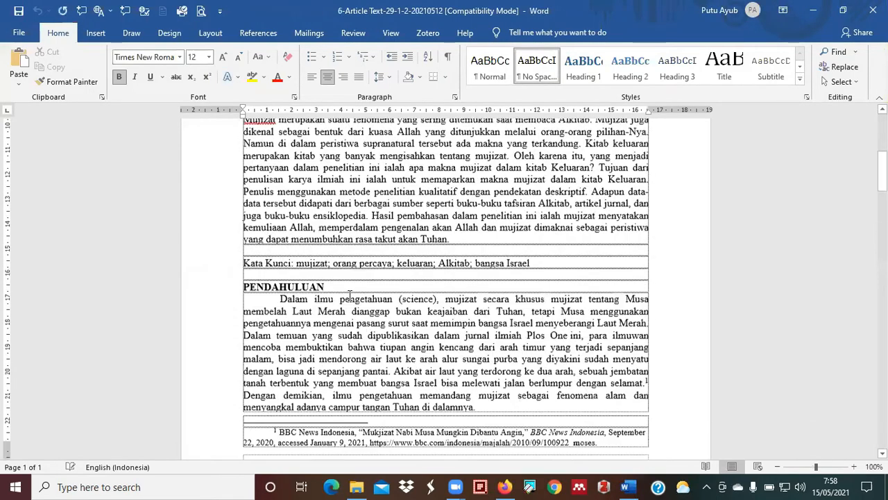
pyautogui.scroll(-10, 351, 295)
pyautogui.scroll(-10, 350, 296)
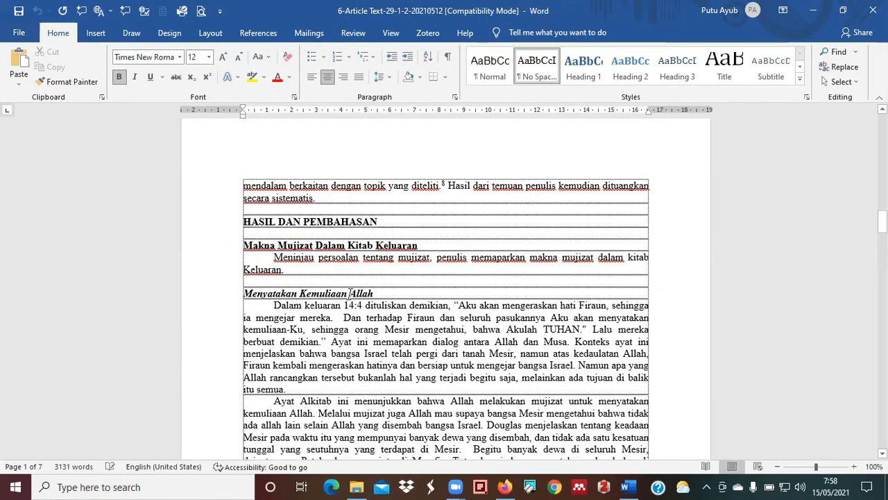
pyautogui.scroll(-1, 350, 294)
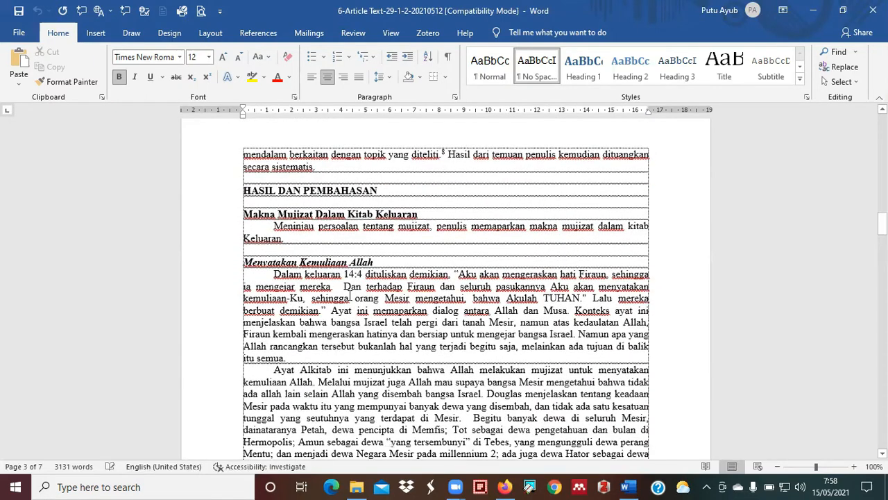
pyautogui.scroll(-10, 350, 297)
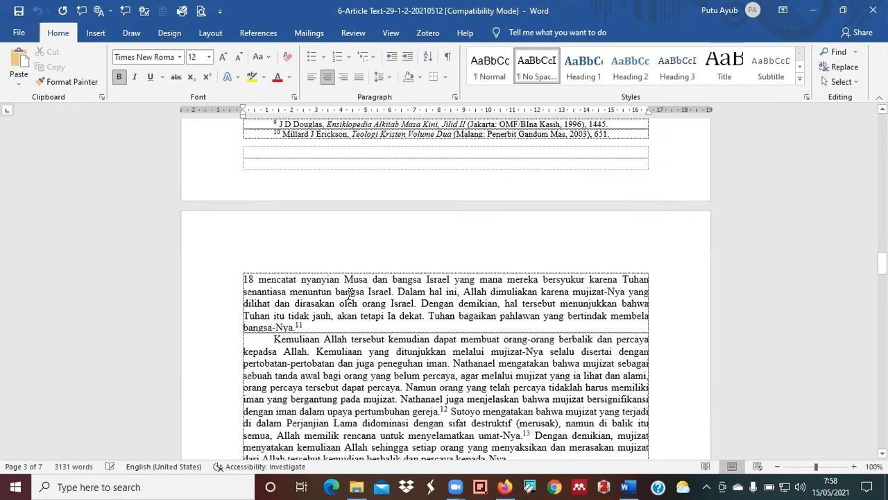
pyautogui.scroll(-5, 351, 294)
pyautogui.scroll(-5, 351, 295)
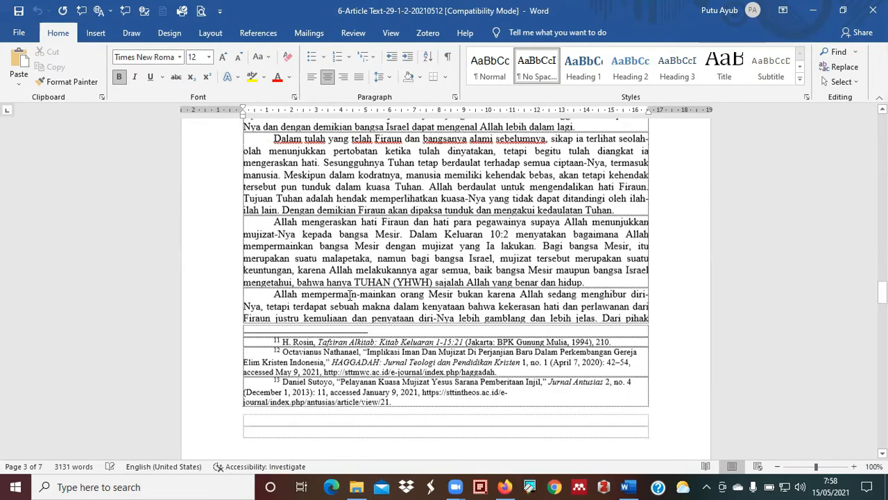
pyautogui.scroll(-5, 350, 294)
pyautogui.scroll(-5, 350, 295)
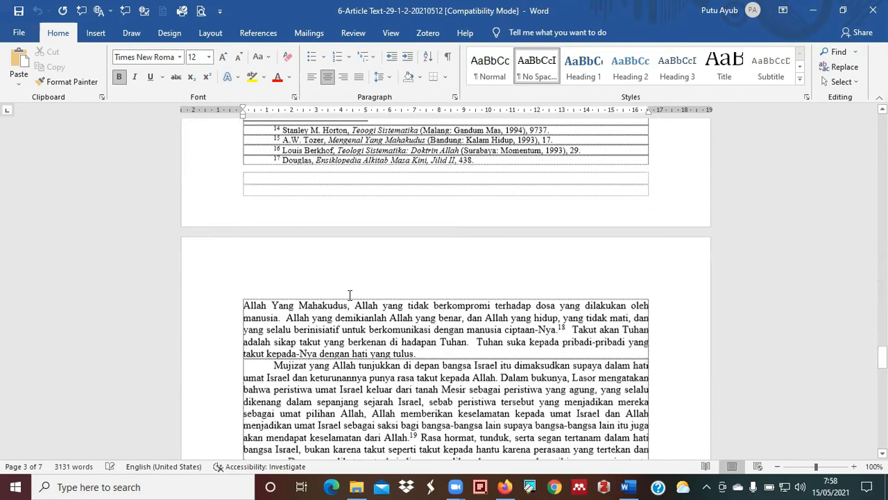
pyautogui.scroll(-5, 350, 295)
pyautogui.scroll(-5, 350, 296)
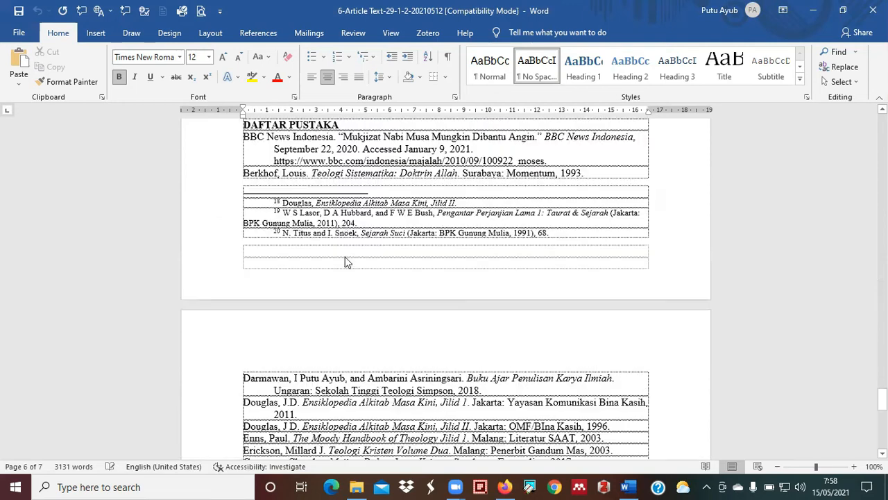
pyautogui.click(341, 221)
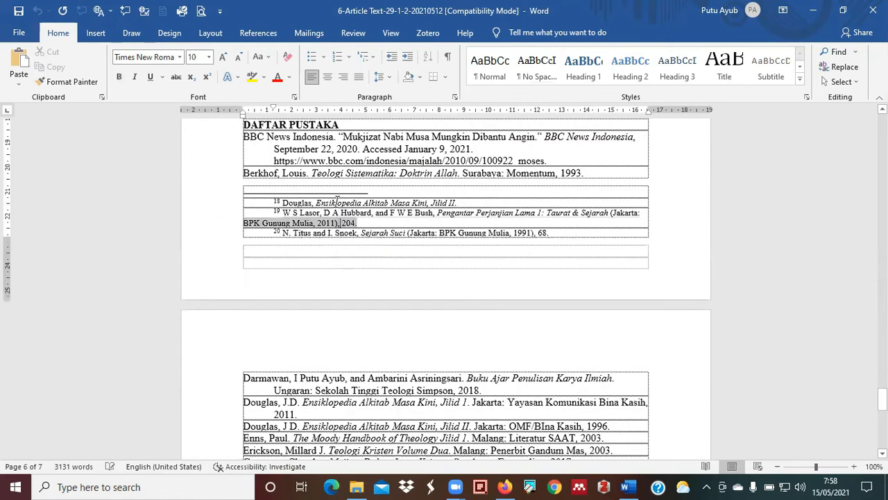
pyautogui.click(337, 201)
pyautogui.scroll(-8, 327, 283)
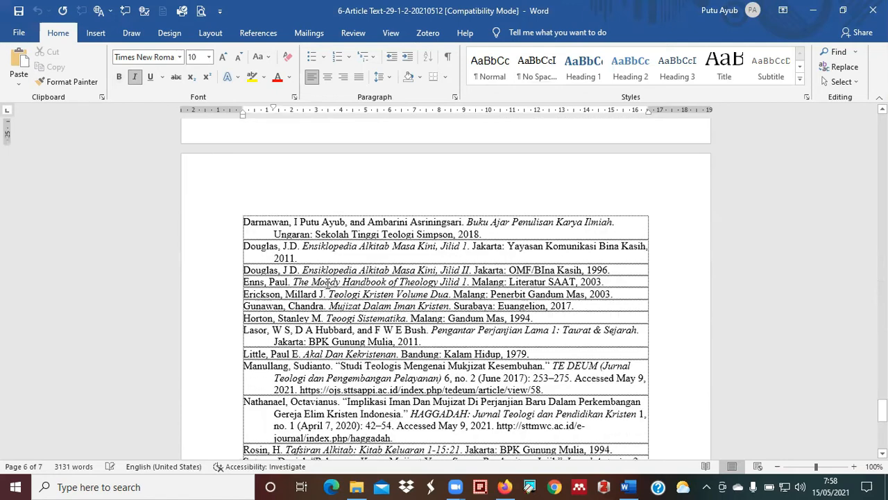
pyautogui.scroll(-2, 328, 283)
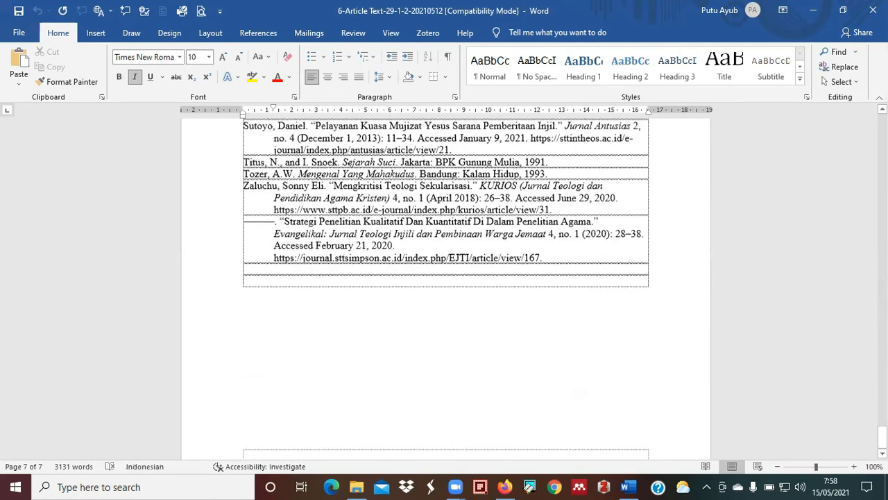
pyautogui.scroll(3, 820, 383)
pyautogui.hotkey('ctrl', 'Home')
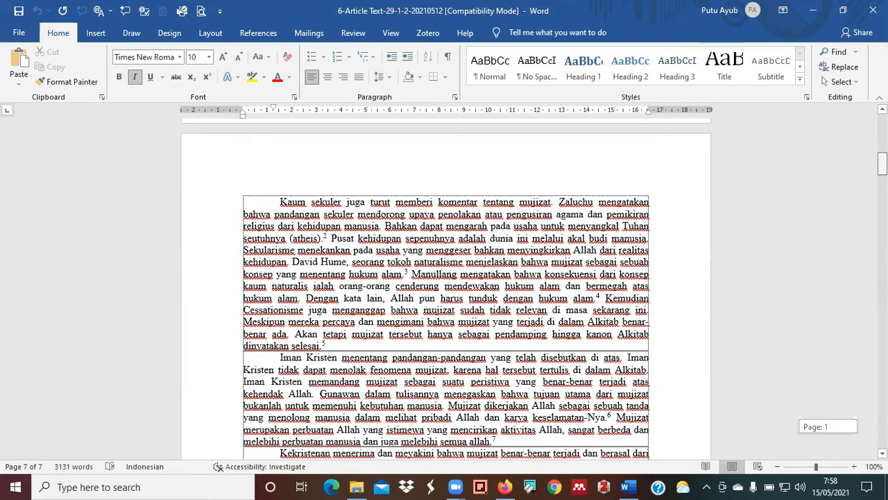
pyautogui.click(507, 483)
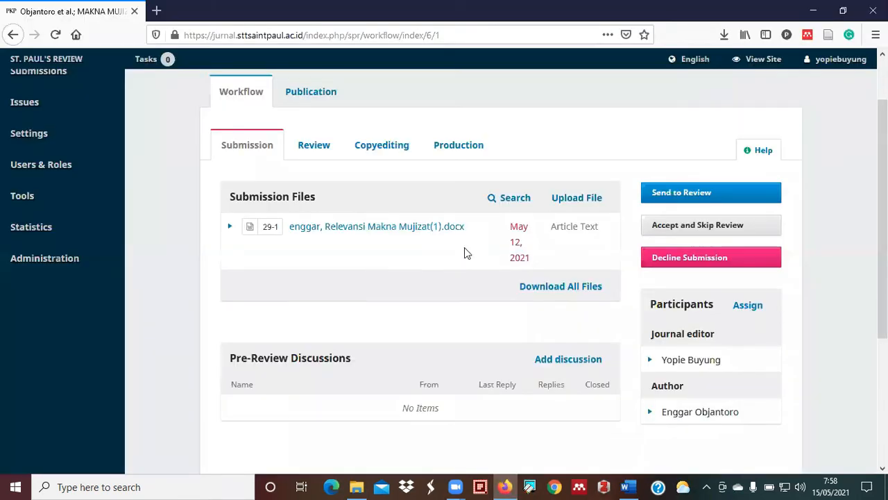
pyautogui.click(740, 306)
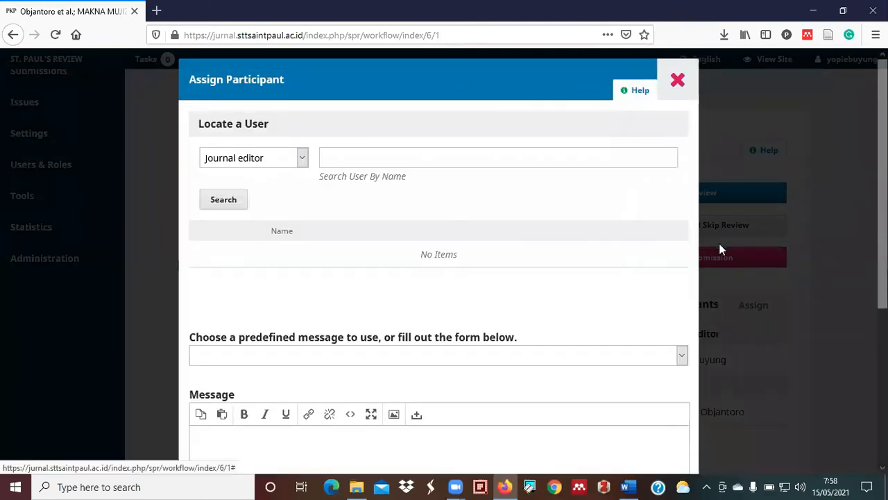
pyautogui.click(718, 245)
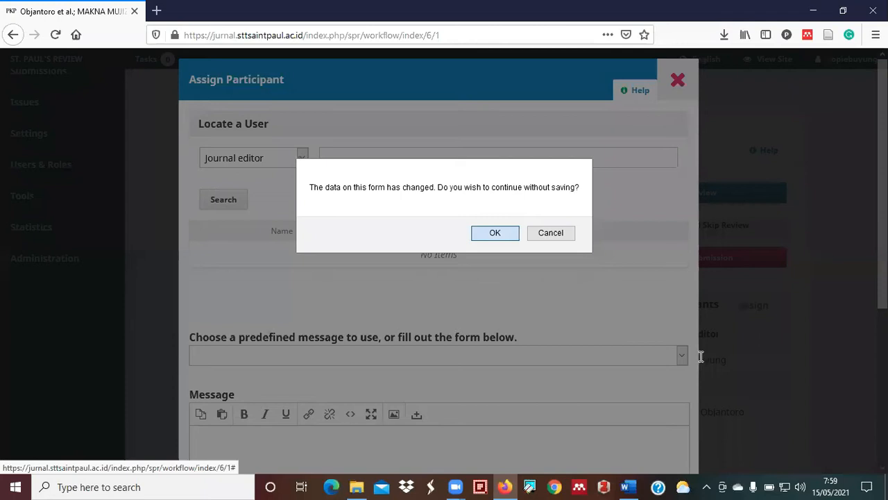
pyautogui.press('Return')
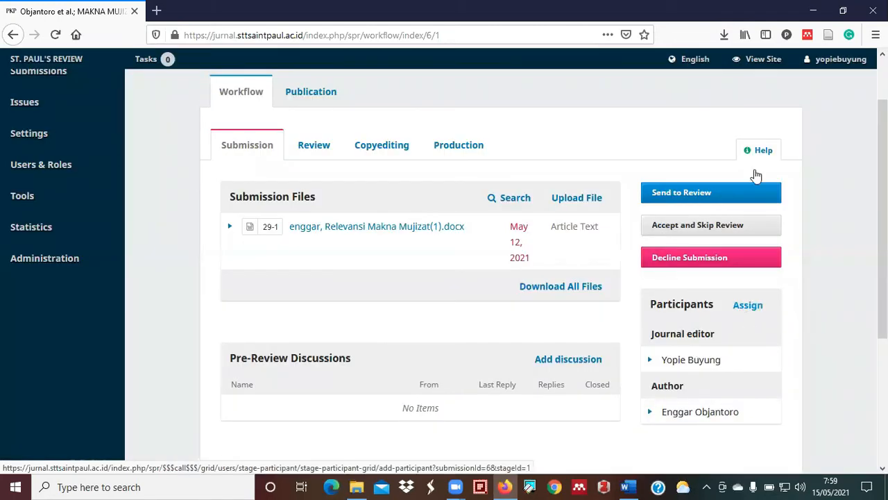
# Start assigning a participant to the submission and search for available users with the Journal editor role
pyautogui.scroll(-3, 660, 175)
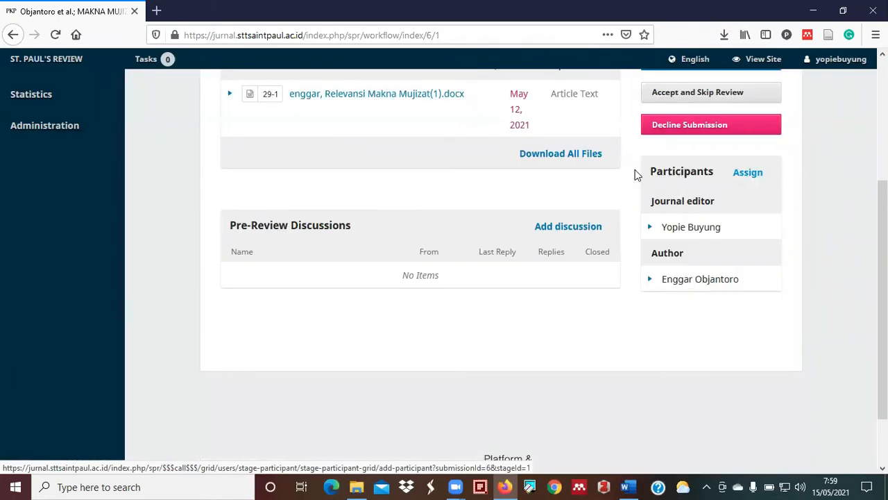
pyautogui.click(748, 173)
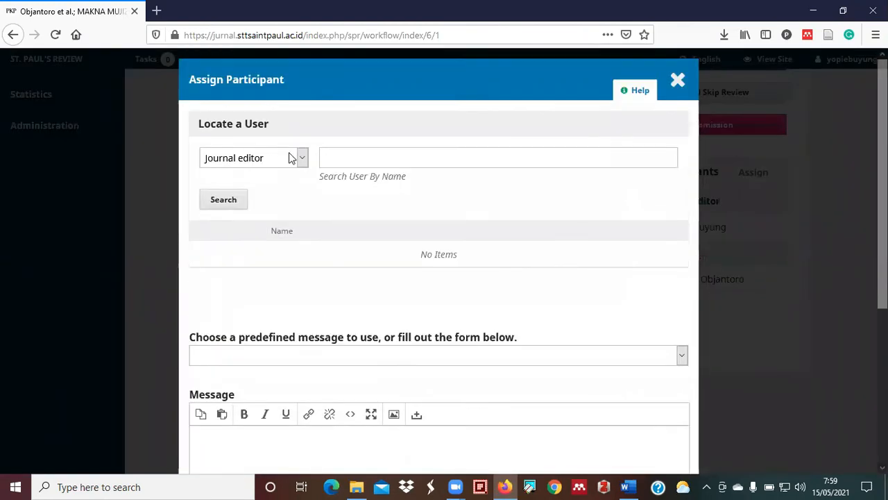
pyautogui.click(290, 157)
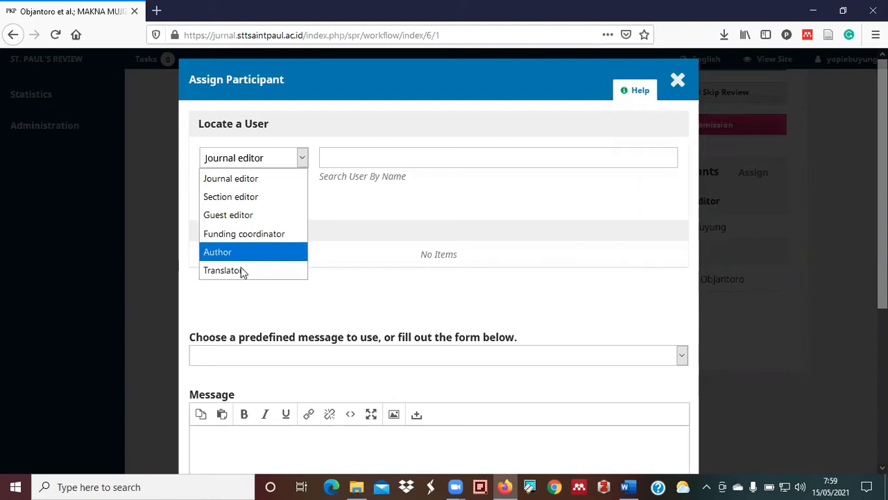
pyautogui.click(280, 183)
pyautogui.click(239, 202)
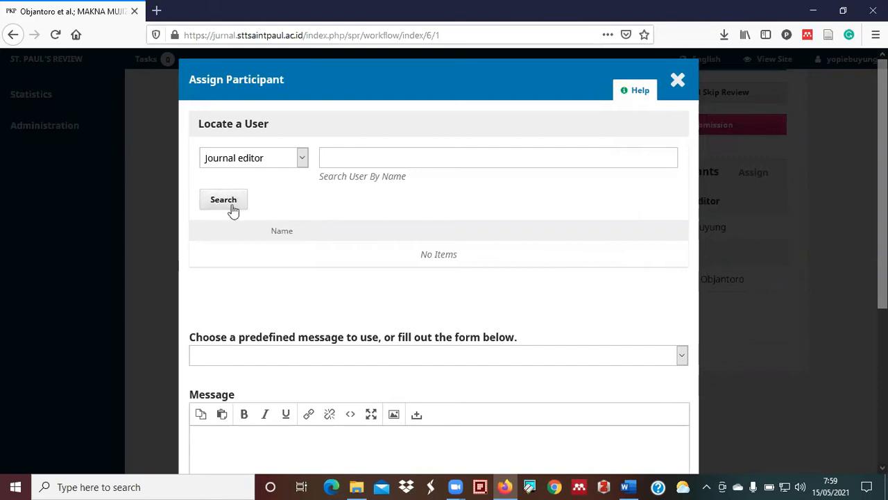
pyautogui.click(223, 201)
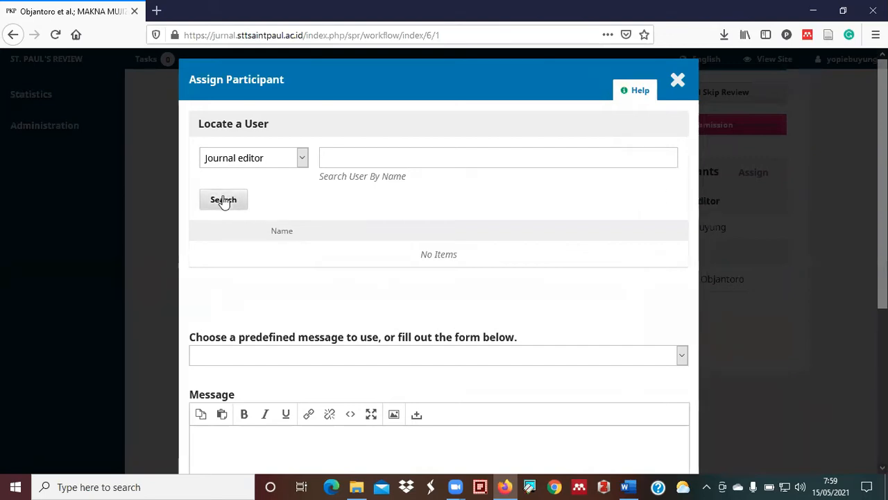
# Search for assignable participants with the Section editor role
pyautogui.click(301, 158)
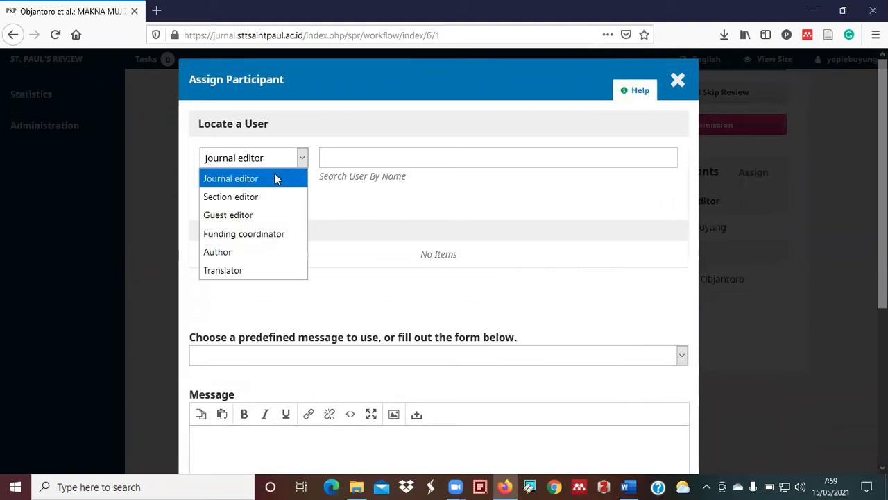
pyautogui.click(250, 197)
pyautogui.click(225, 205)
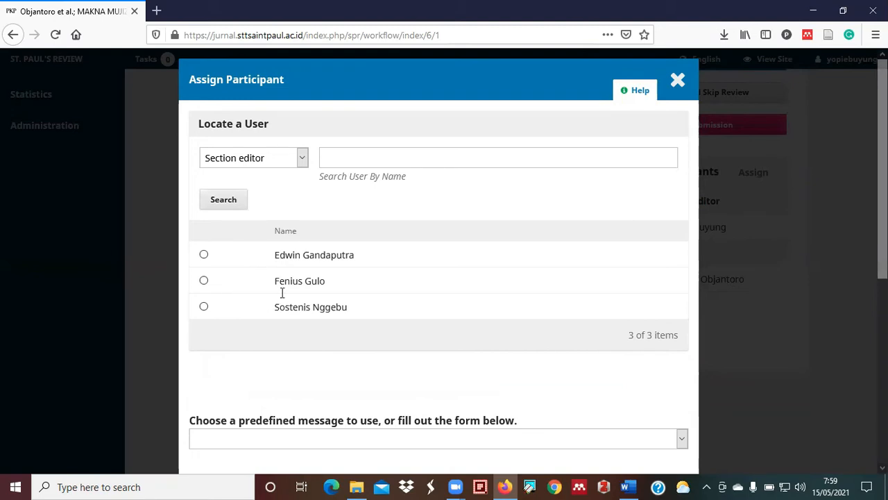
# Search the assignable users once more with the Journal editor role
pyautogui.click(303, 159)
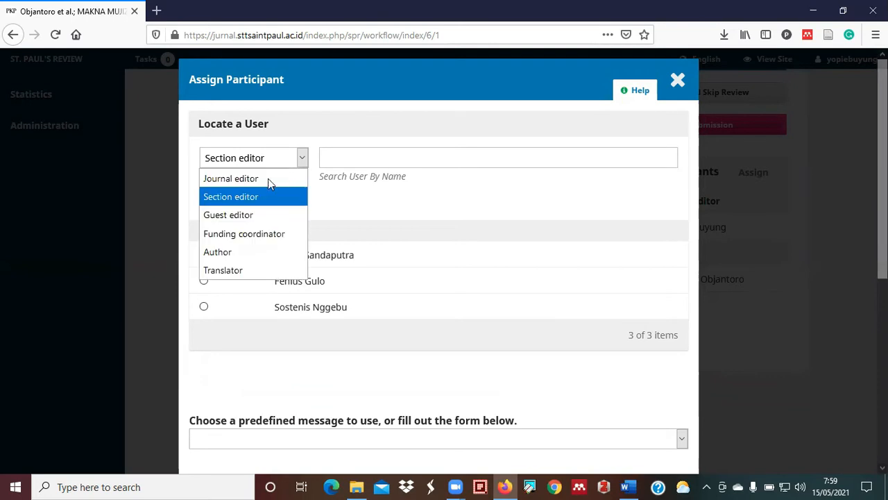
pyautogui.click(259, 179)
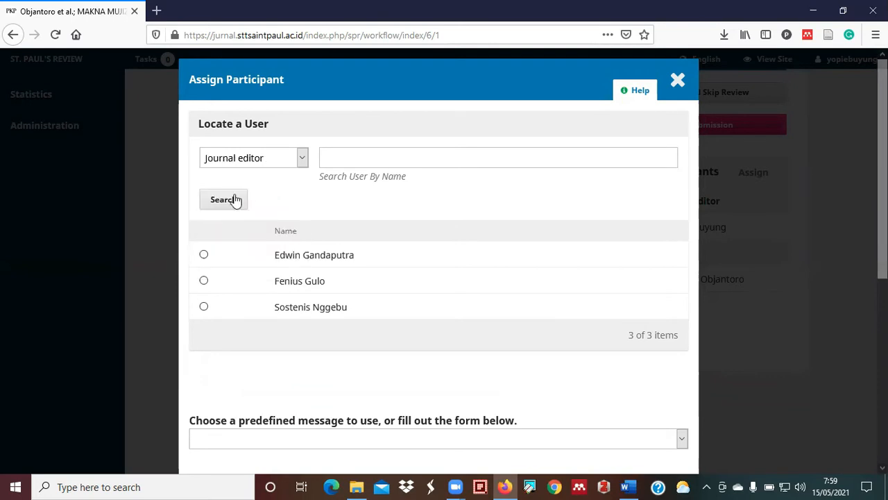
pyautogui.click(234, 199)
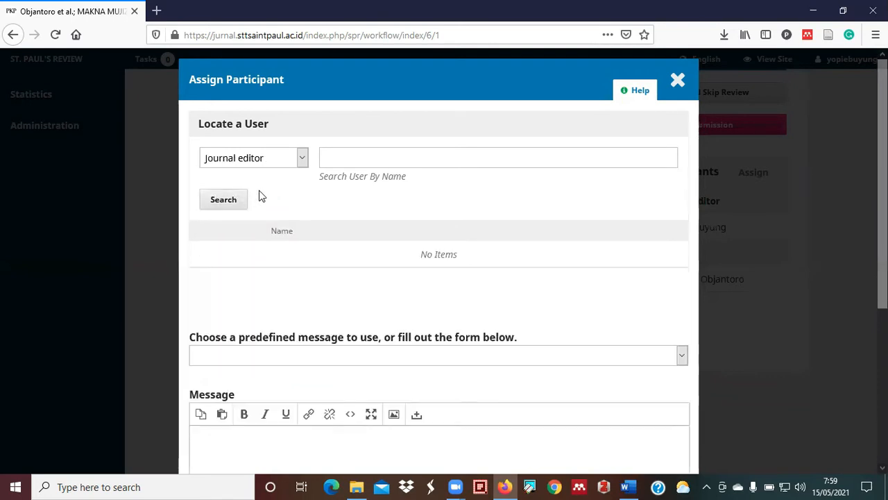
# Search for users with the Section editor role and select the second person listed
pyautogui.click(299, 159)
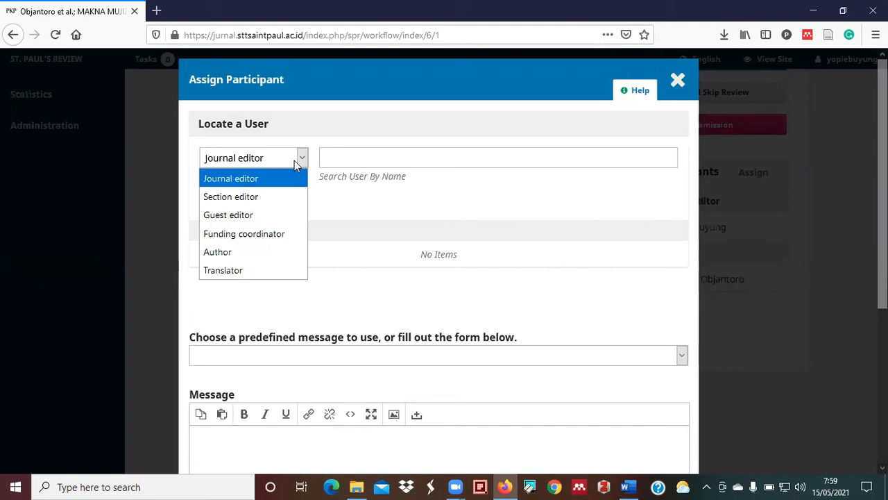
pyautogui.click(252, 198)
pyautogui.click(236, 205)
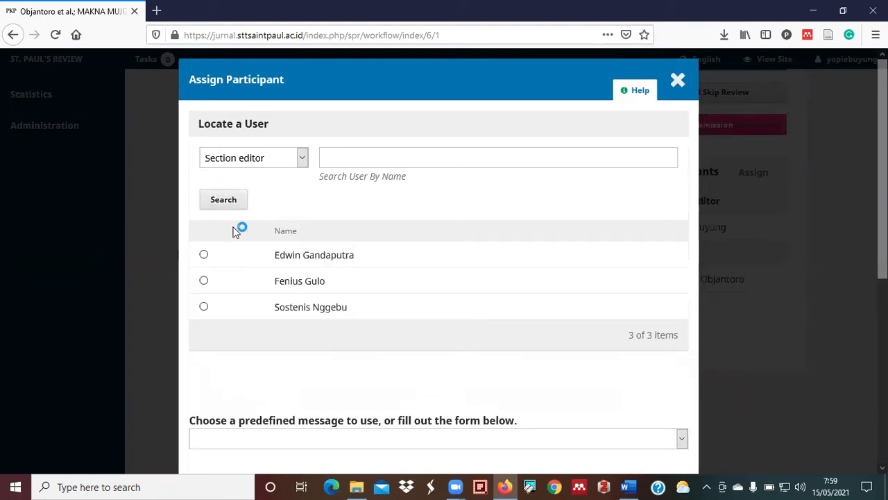
pyautogui.click(204, 281)
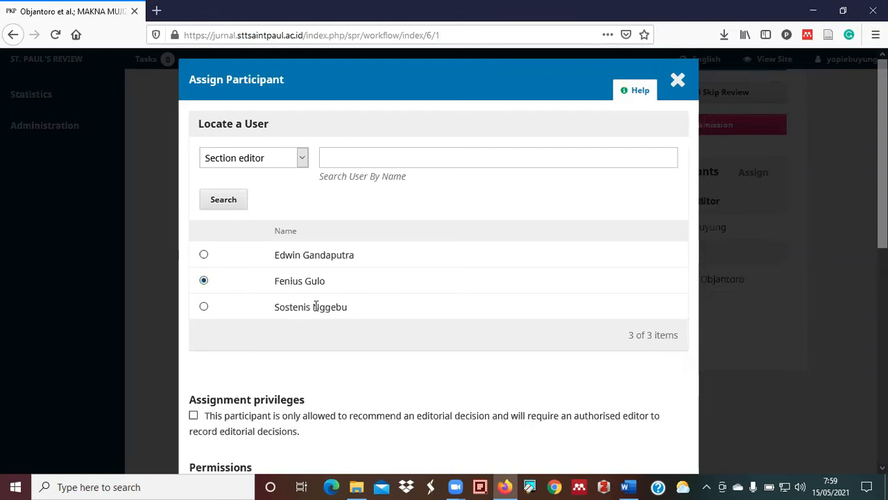
# Preview the predefined message [SPR] A message regarding ST. PAUL'S REVIEW, and choose [SPR] Editorial Assignment as the message to use
pyautogui.scroll(-5, 315, 306)
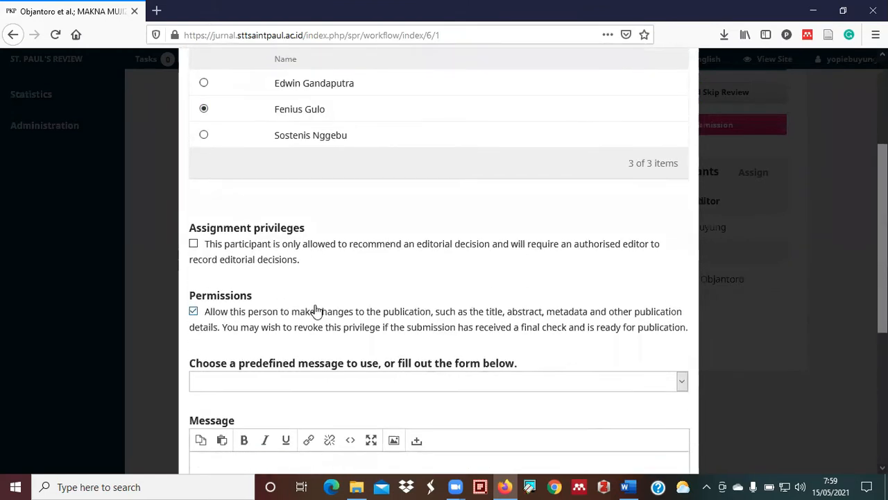
pyautogui.scroll(-1, 330, 255)
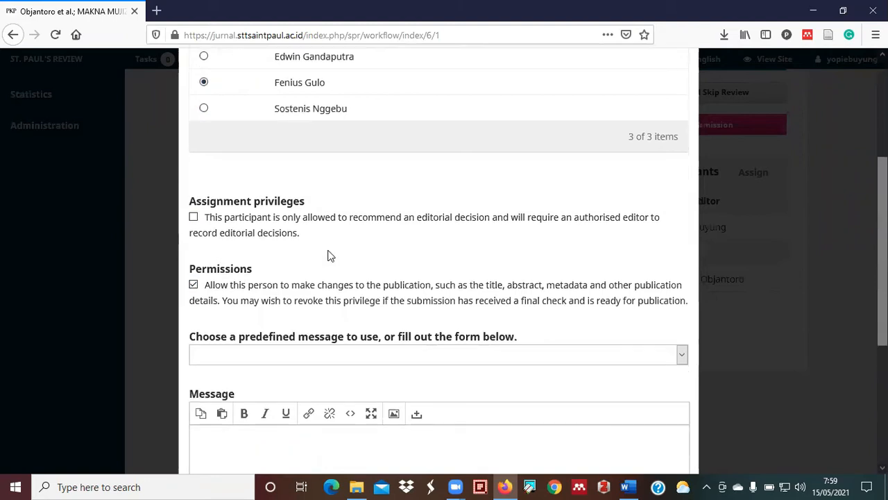
pyautogui.scroll(-2, 329, 254)
pyautogui.scroll(3, 329, 254)
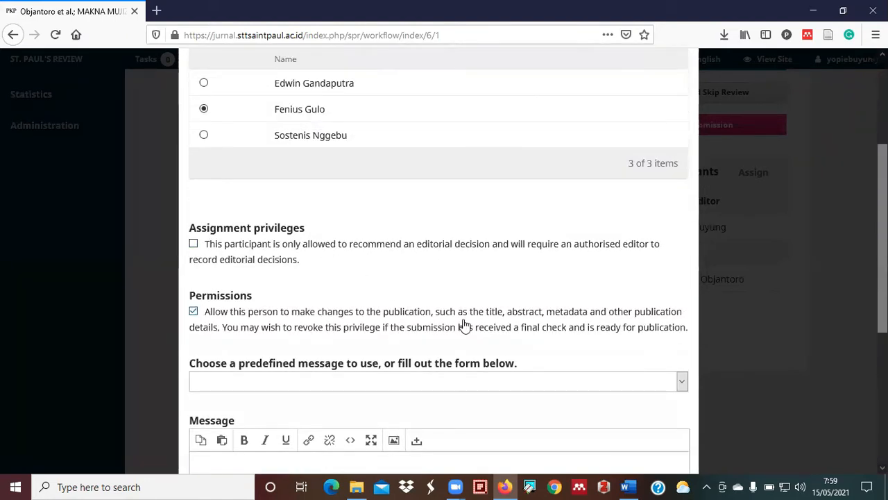
pyautogui.scroll(-5, 464, 326)
pyautogui.click(671, 209)
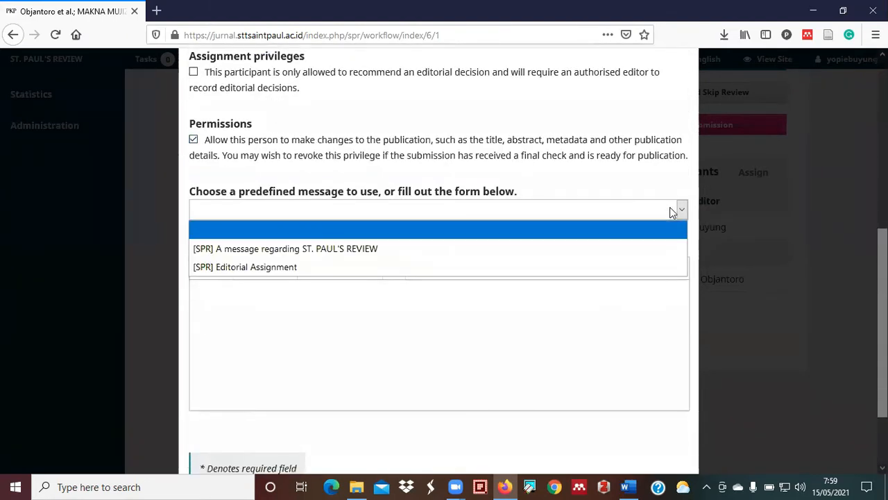
pyautogui.click(586, 248)
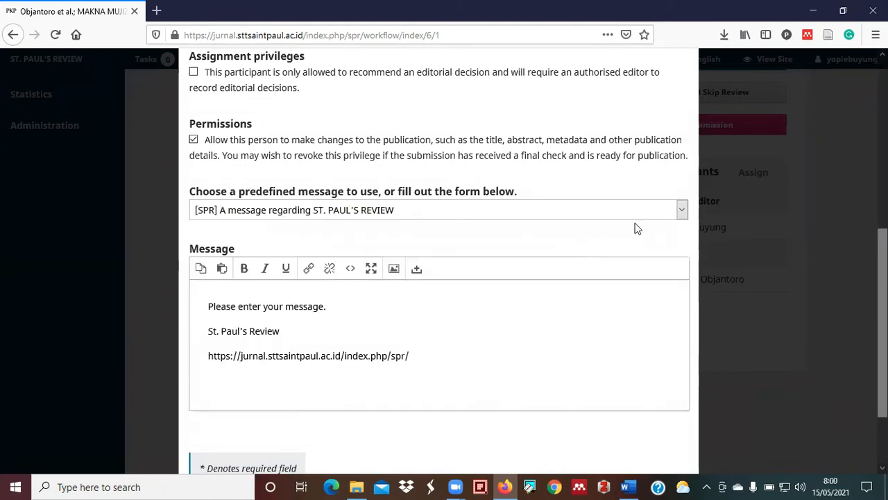
pyautogui.click(679, 212)
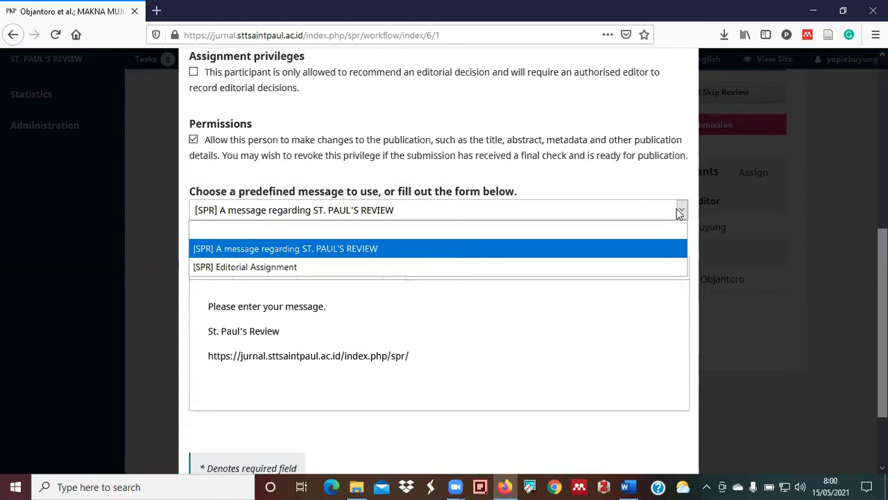
pyautogui.click(572, 266)
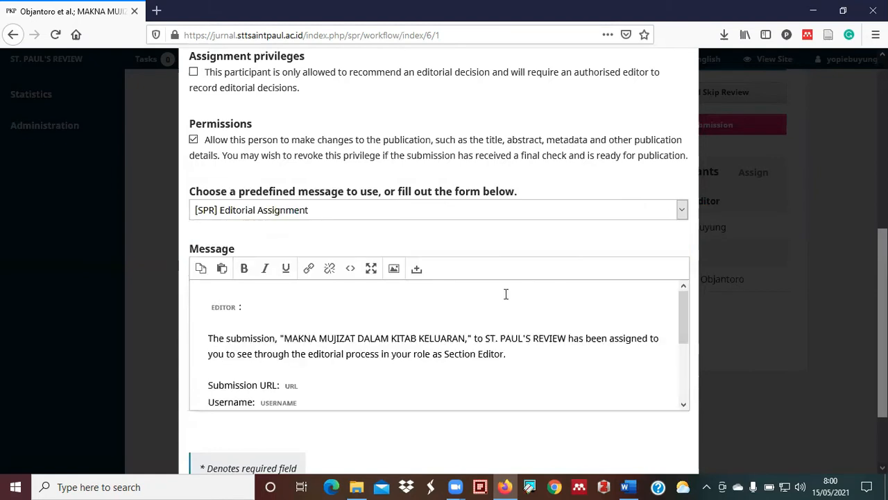
# Review the Editorial Assignment message and the selected user, and confirm the section editor's assignment to the submission
pyautogui.scroll(-2, 504, 293)
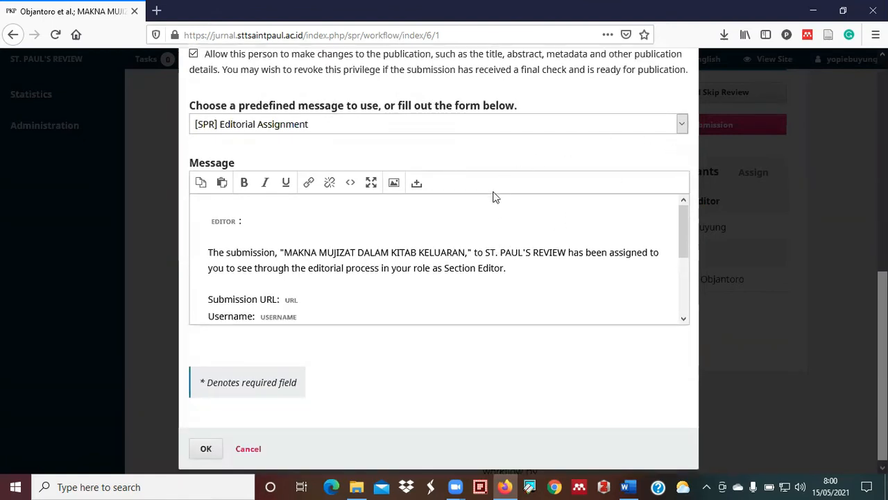
pyautogui.scroll(-4, 489, 236)
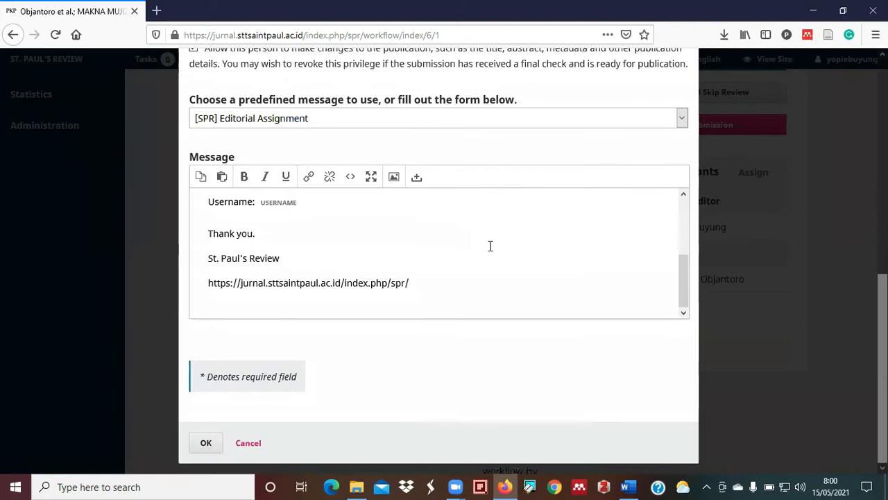
pyautogui.scroll(4, 490, 245)
pyautogui.scroll(-4, 466, 254)
pyautogui.scroll(5, 382, 270)
pyautogui.scroll(10, 529, 148)
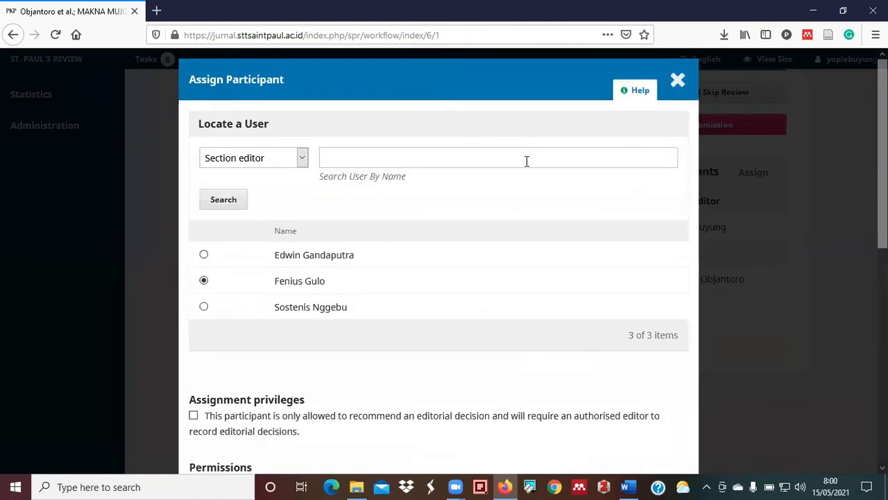
pyautogui.scroll(-10, 379, 276)
pyautogui.scroll(-5, 326, 280)
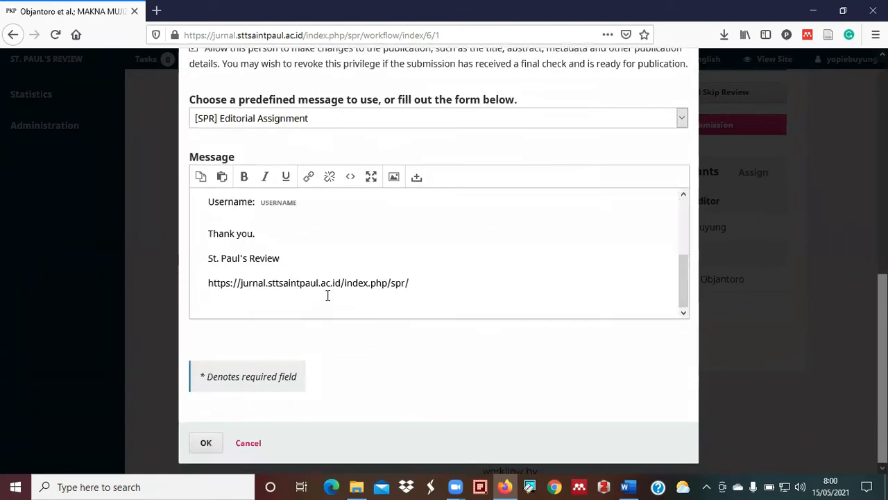
pyautogui.click(206, 445)
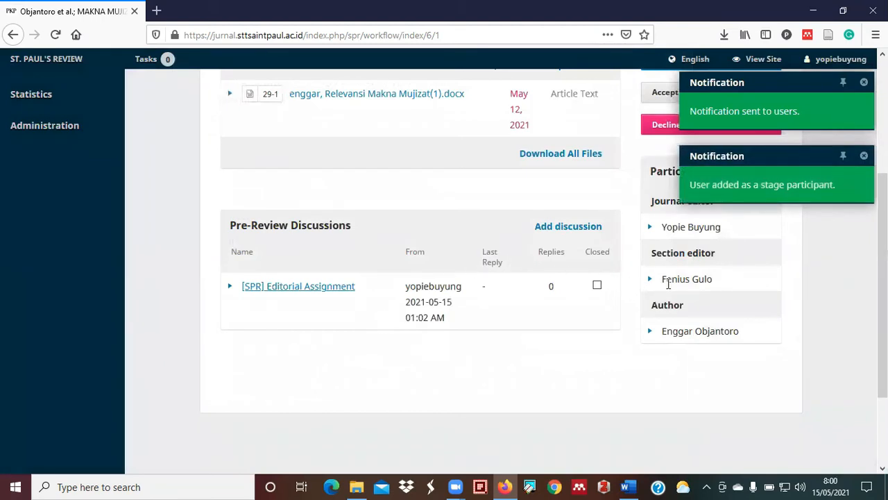
# Switch to the article in Word and delete the authors' names, institution and e-mail addresses below the title
pyautogui.scroll(2, 669, 283)
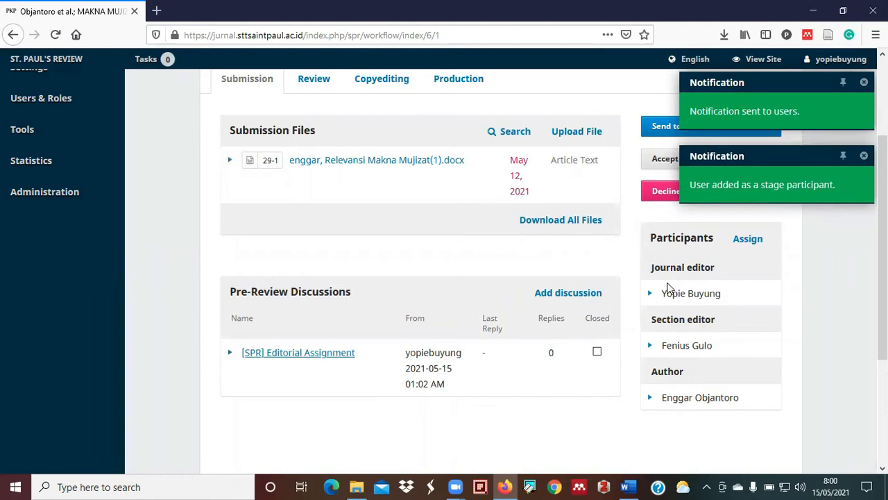
pyautogui.scroll(2, 582, 199)
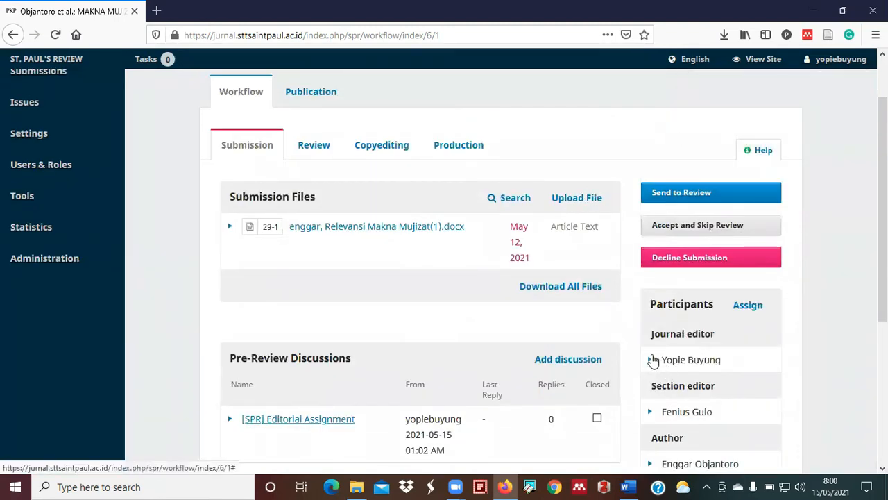
pyautogui.scroll(-2, 577, 388)
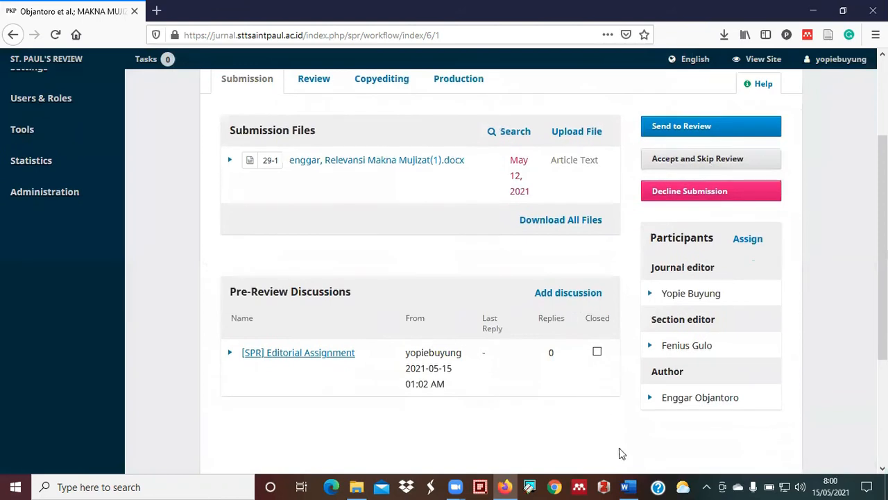
pyautogui.click(630, 487)
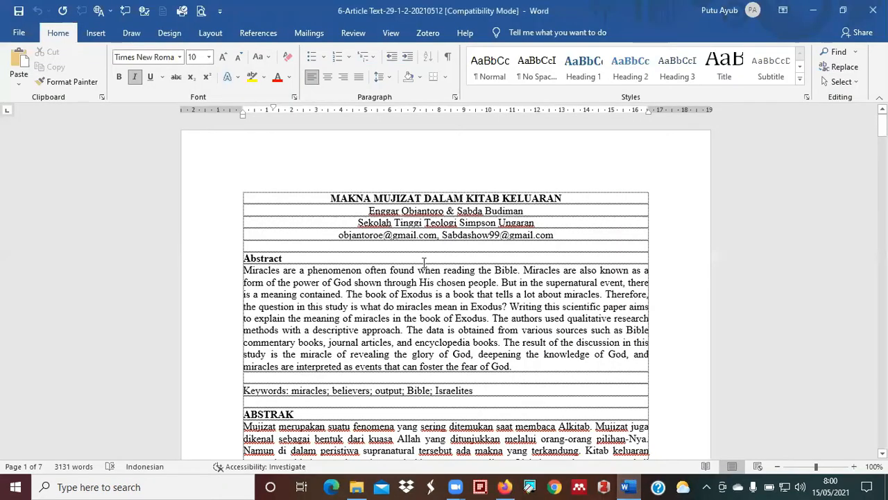
pyautogui.moveTo(418, 215); pyautogui.dragTo(563, 236)
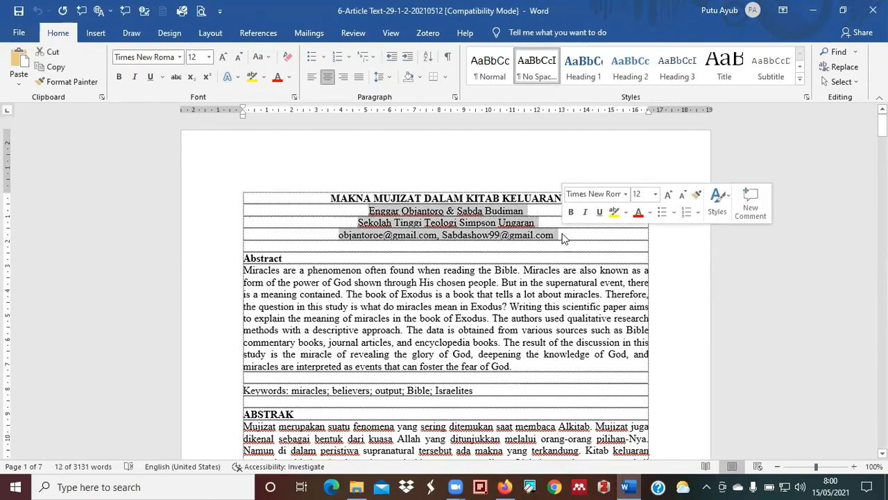
pyautogui.press('BackSpace')
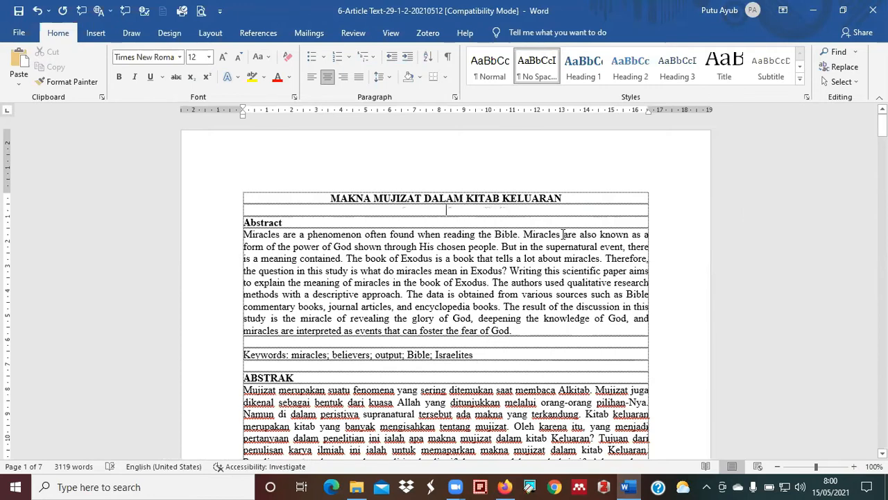
# Start Inspect Document for the article from its file information, saving the file first
pyautogui.click(19, 33)
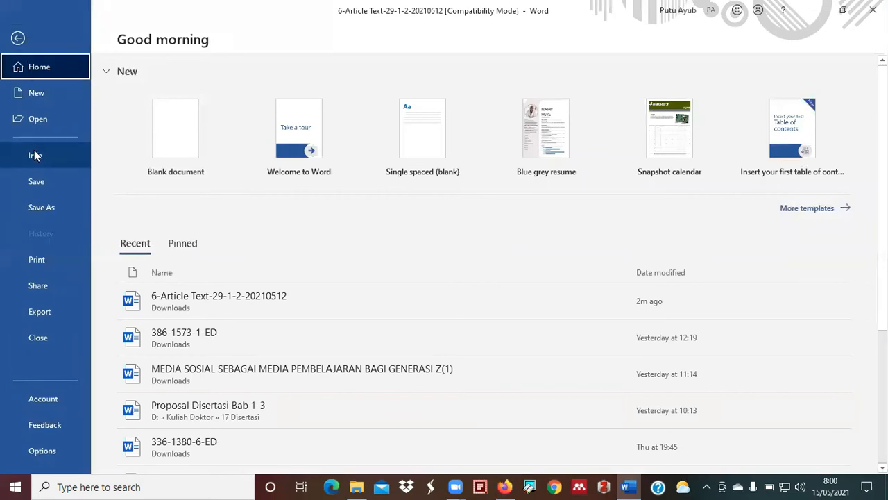
pyautogui.click(34, 34)
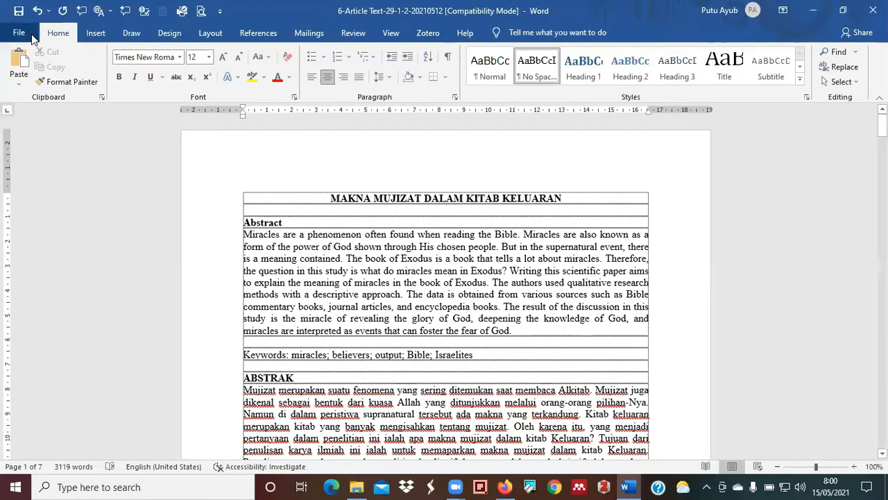
pyautogui.click(21, 33)
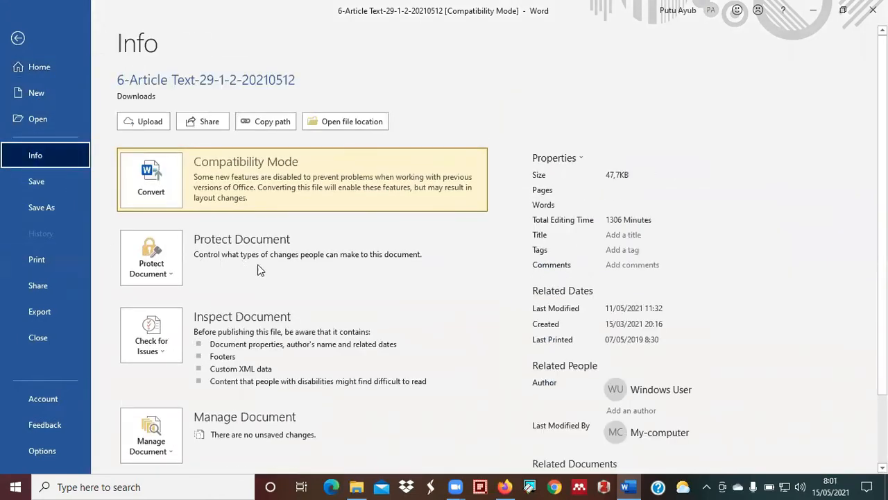
pyautogui.click(153, 332)
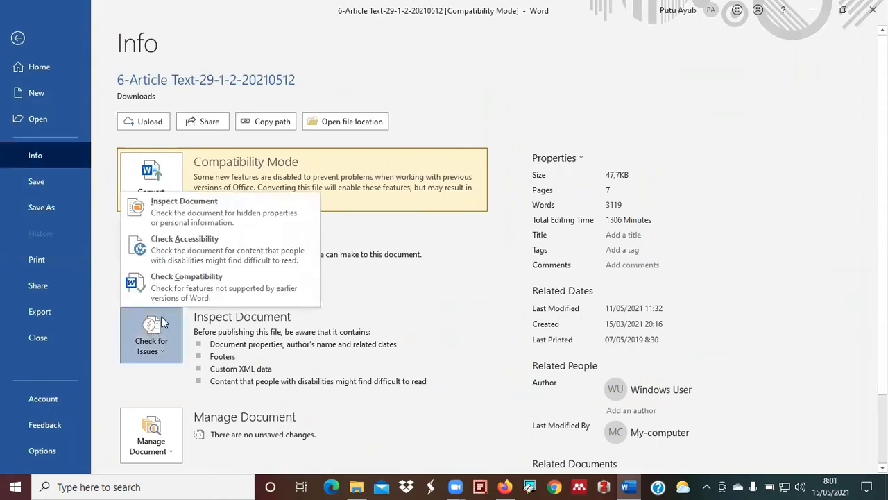
pyautogui.click(190, 208)
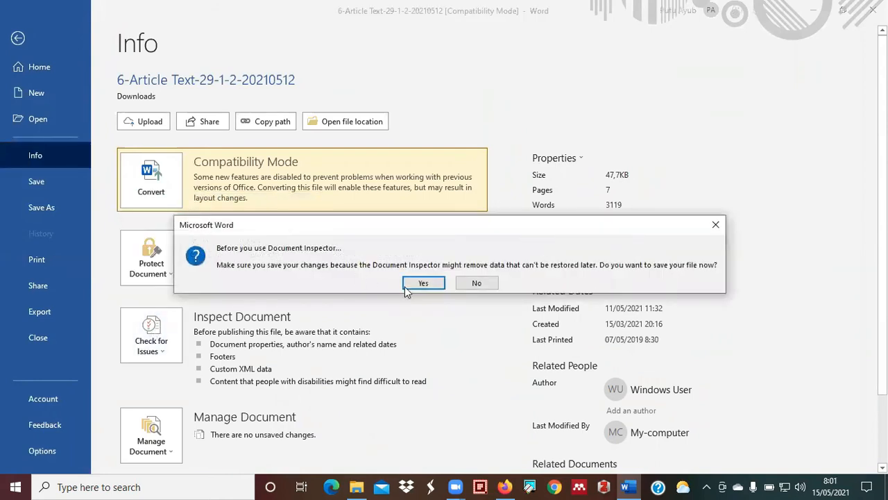
pyautogui.click(420, 284)
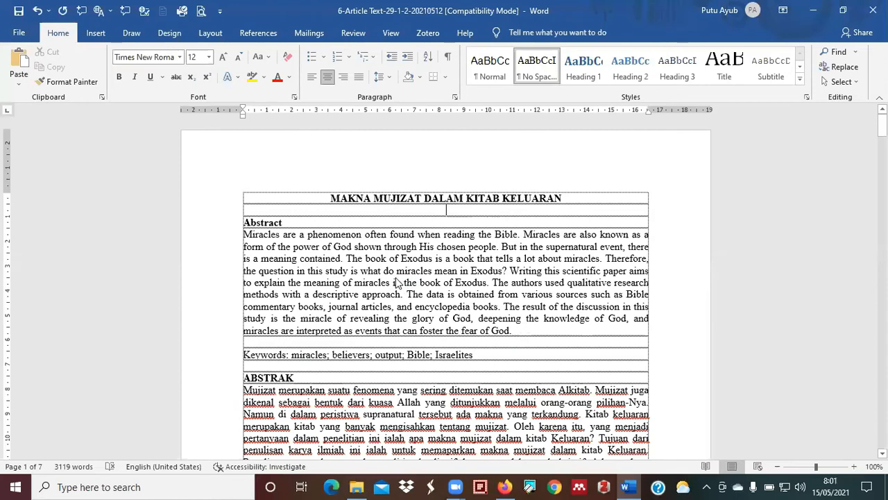
# Limit the Document Inspector's checks to Document Properties and Personal Information by deselecting all other content types
pyautogui.click(343, 126)
pyautogui.click(314, 196)
pyautogui.click(310, 231)
pyautogui.click(301, 276)
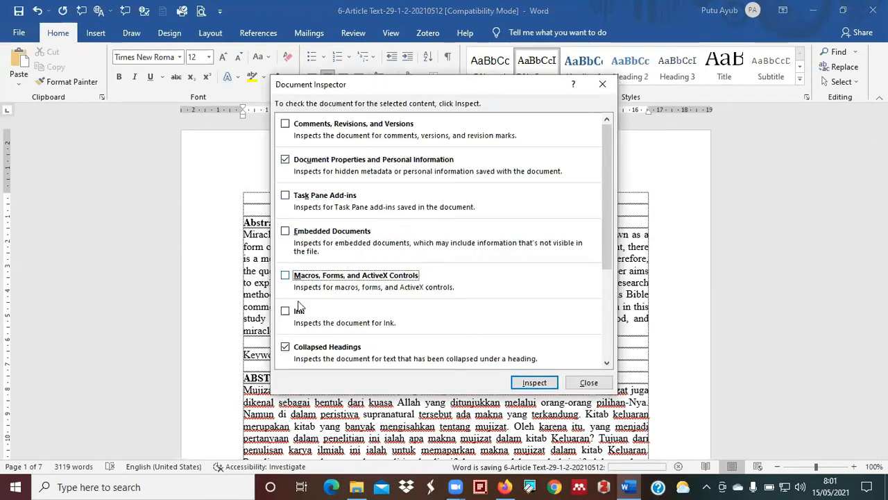
pyautogui.click(299, 347)
pyautogui.scroll(-3, 298, 333)
pyautogui.click(300, 345)
pyautogui.click(305, 301)
pyautogui.click(305, 234)
pyautogui.click(303, 270)
pyautogui.scroll(3, 320, 264)
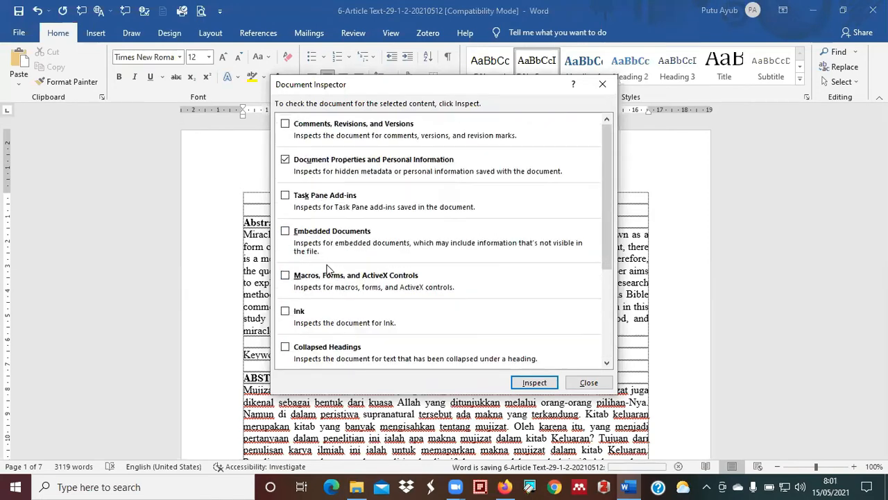
# Inspect the document, remove all document properties and personal information, and close the Document Inspector
pyautogui.click(536, 384)
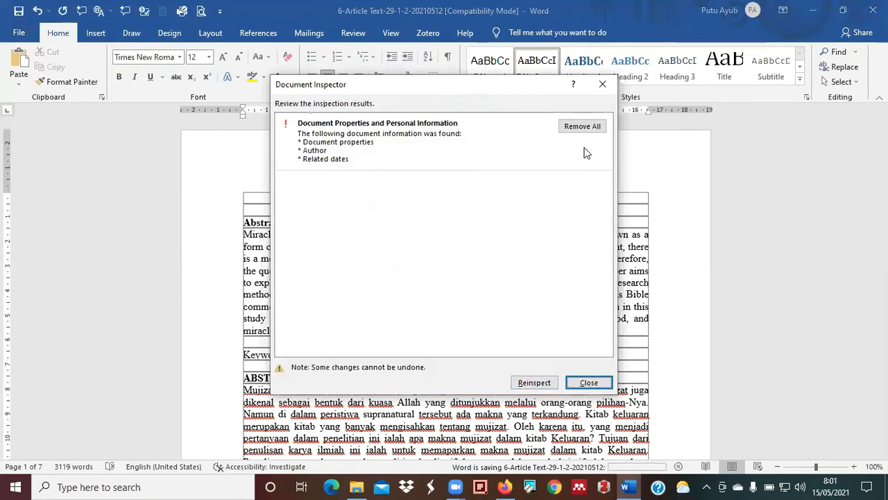
pyautogui.click(582, 126)
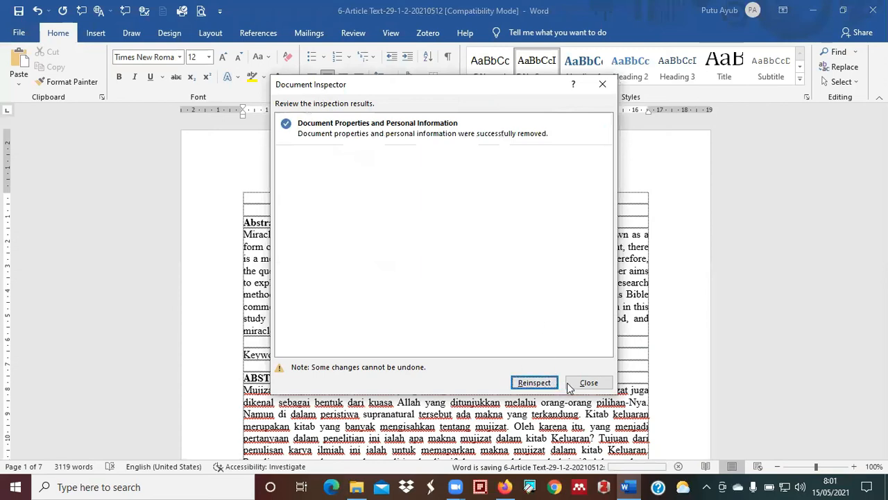
pyautogui.click(587, 383)
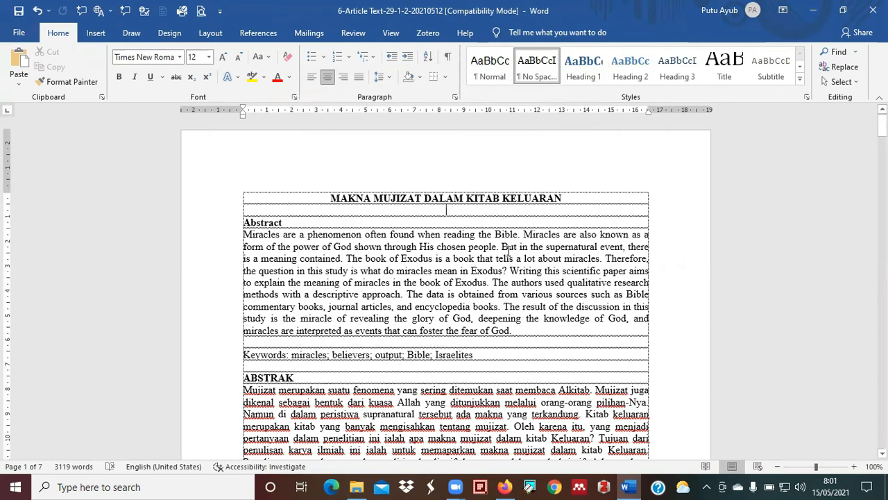
# Look through the anonymised article, then switch to the OJS submission in Firefox and start a file upload with the article component Article Text
pyautogui.scroll(-2, 509, 250)
pyautogui.scroll(-7, 509, 251)
pyautogui.scroll(-1, 509, 249)
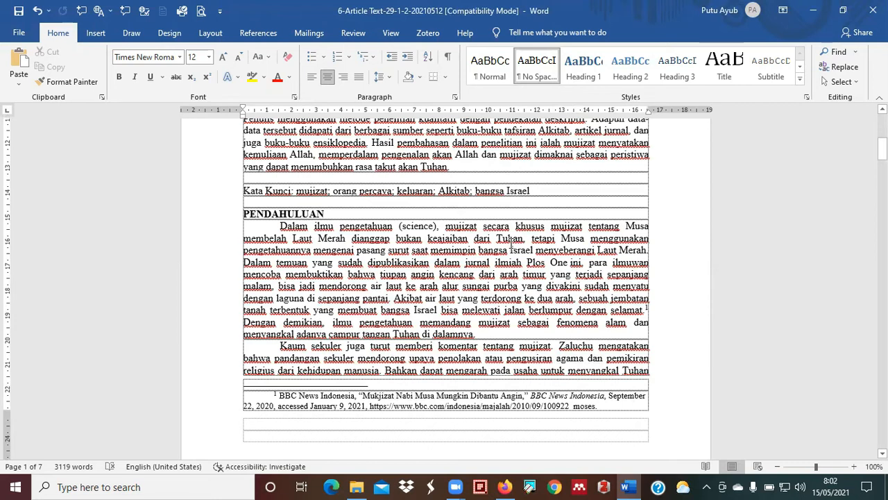
pyautogui.click(504, 486)
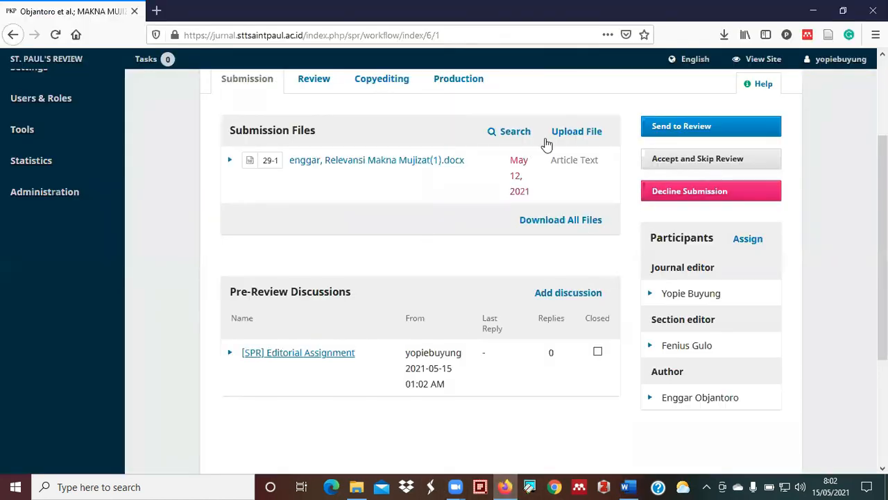
pyautogui.click(570, 131)
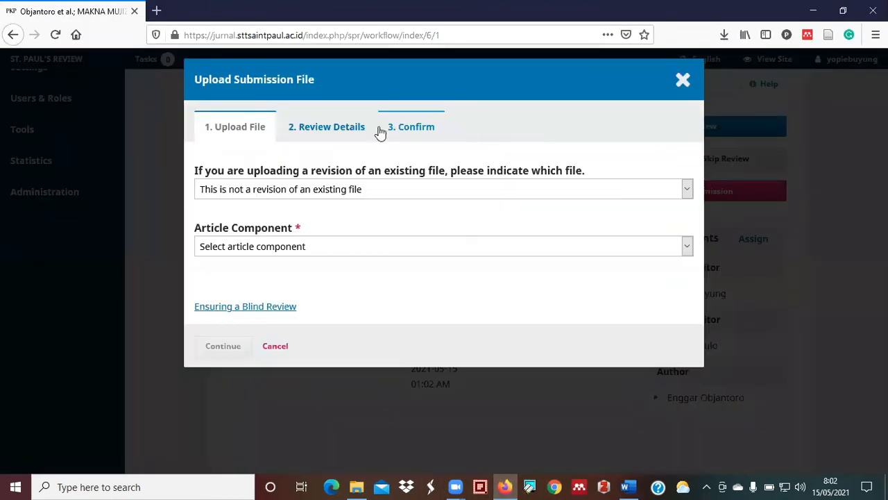
pyautogui.click(336, 247)
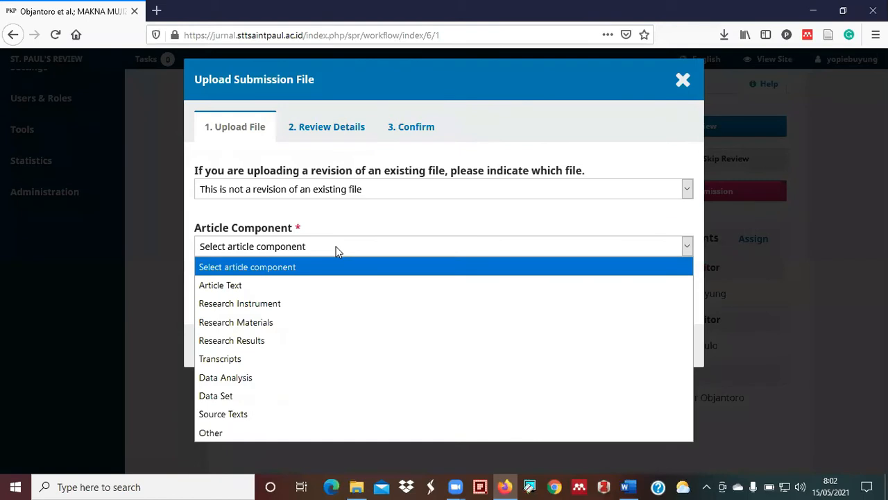
pyautogui.click(310, 289)
pyautogui.click(660, 298)
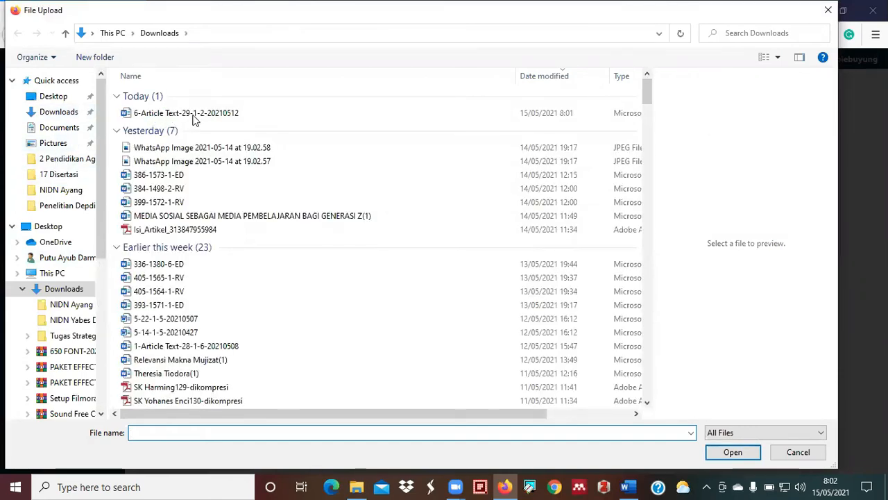
pyautogui.click(194, 118)
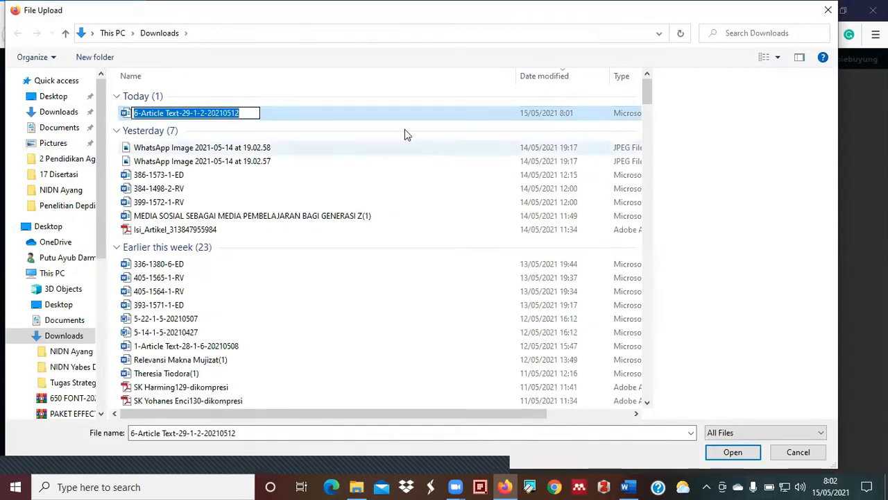
pyautogui.click(733, 452)
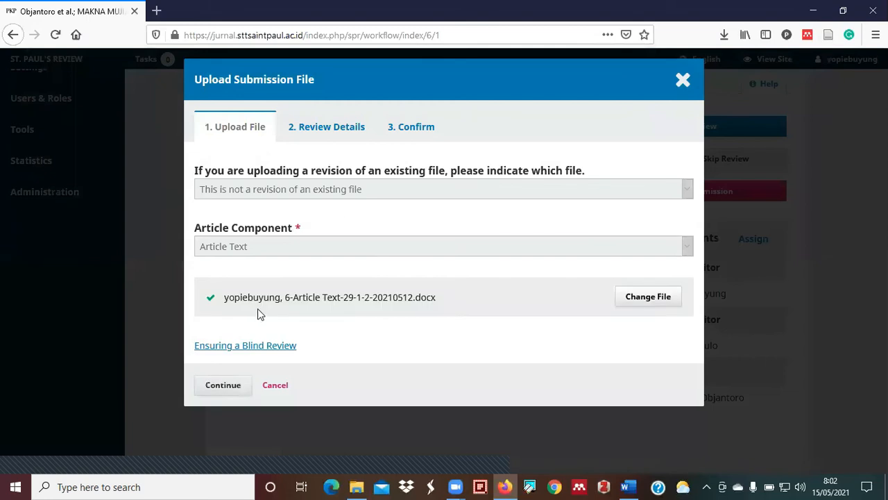
pyautogui.click(231, 389)
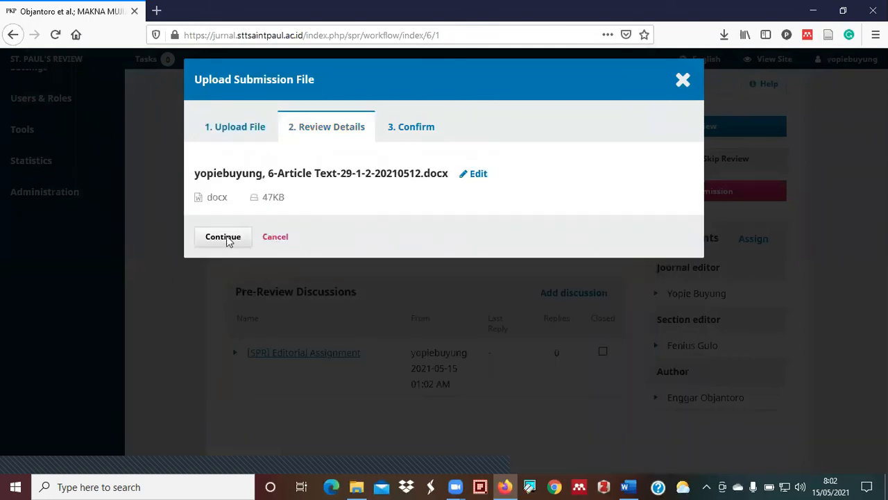
pyautogui.click(225, 286)
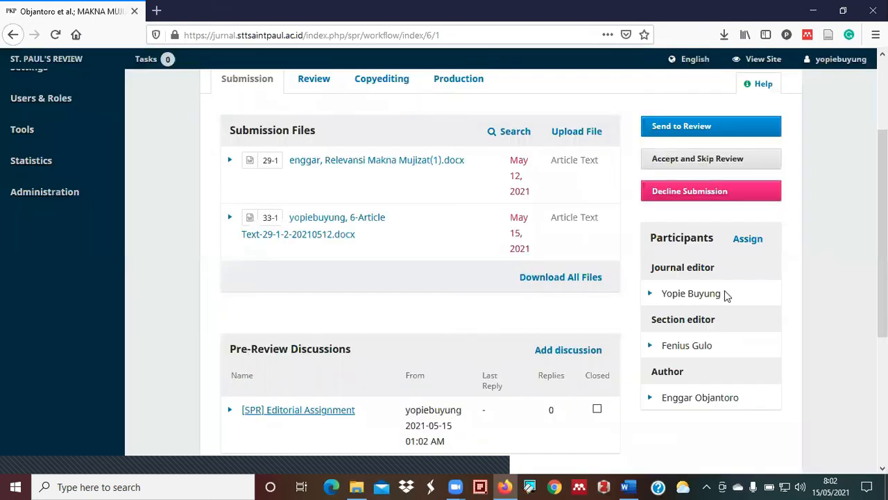
# Send the submission to the review stage with only the anonymised 6-Article Text-29-1-2-20210512.docx file selected
pyautogui.scroll(1, 588, 252)
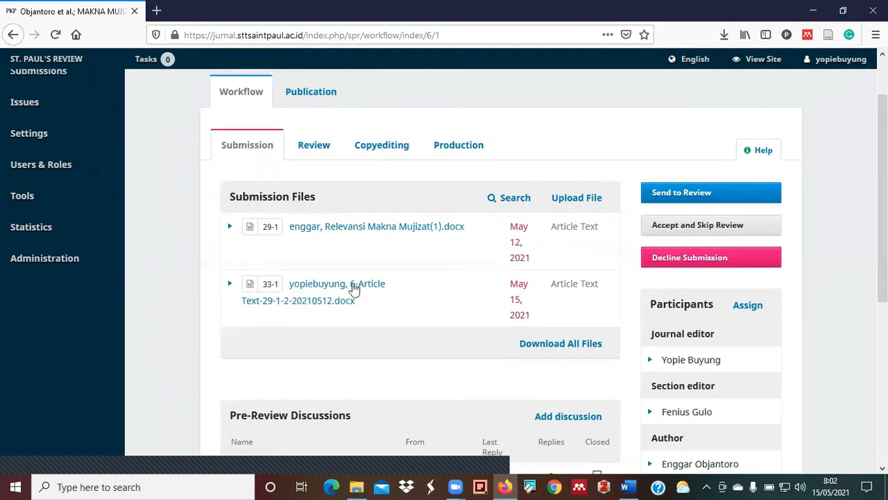
pyautogui.click(697, 194)
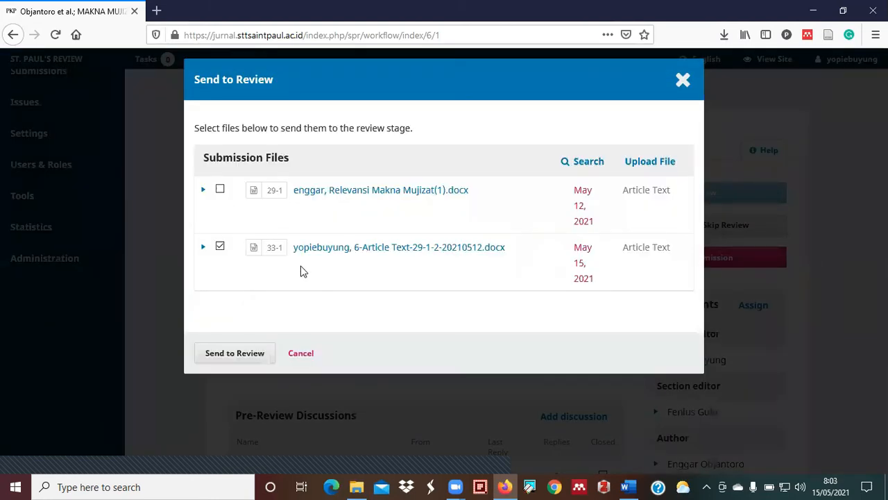
pyautogui.click(248, 355)
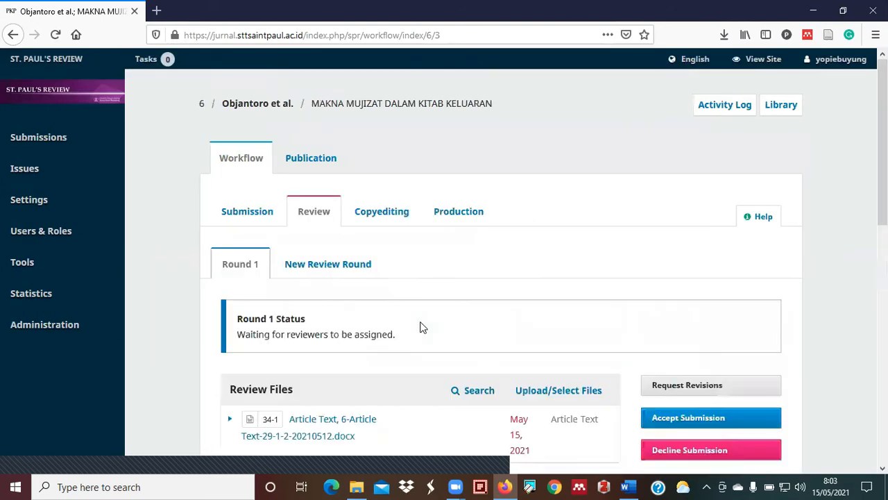
# Start adding a reviewer for round 1 and select the one from Sekolah Tinggi Teologi Saint Paul Bandung
pyautogui.scroll(-4, 422, 327)
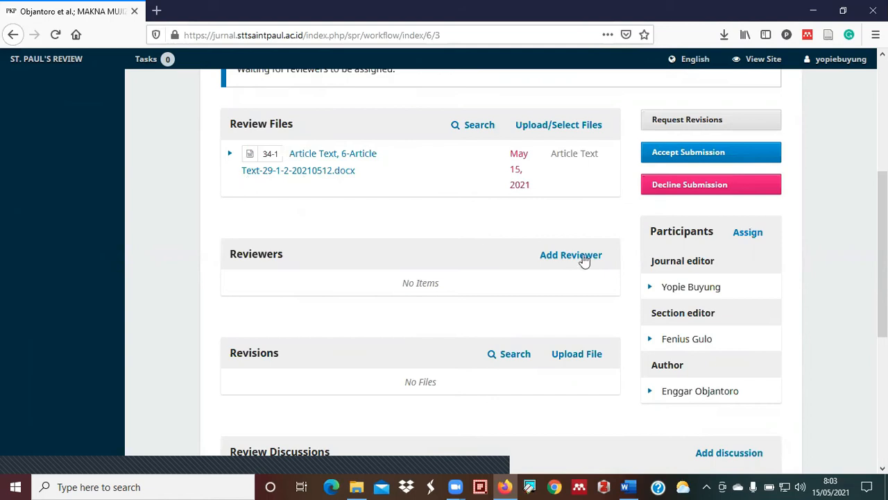
pyautogui.click(533, 267)
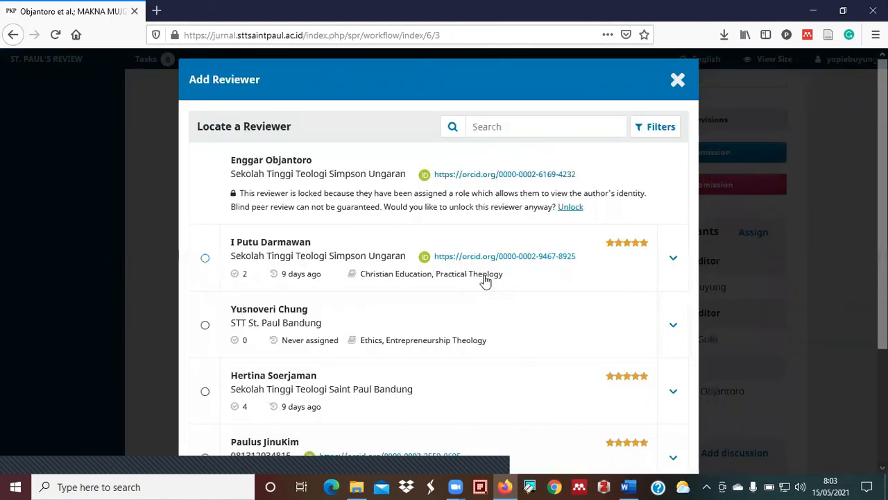
pyautogui.scroll(-3, 486, 280)
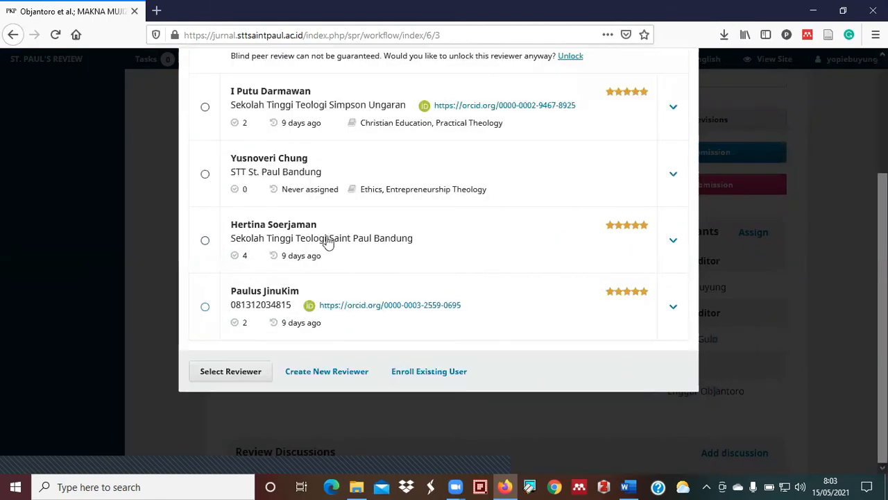
pyautogui.click(204, 241)
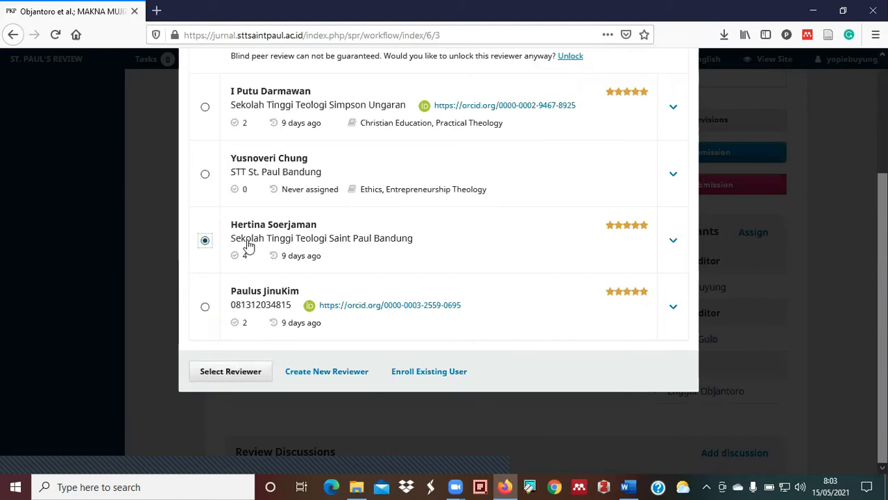
pyautogui.click(231, 371)
# Check the invitation email, due dates and double-blind review type, and assign the selected reviewer with the email notification
pyautogui.scroll(-5, 379, 337)
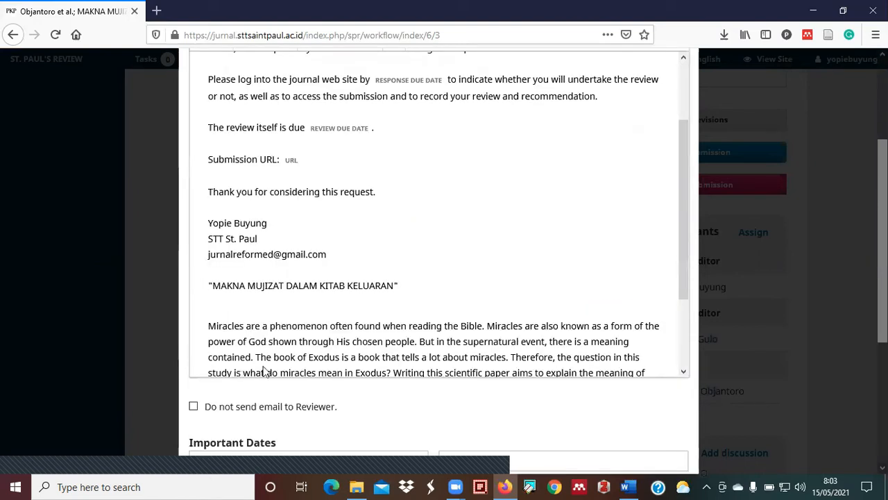
pyautogui.scroll(7, 374, 312)
pyautogui.scroll(2, 402, 281)
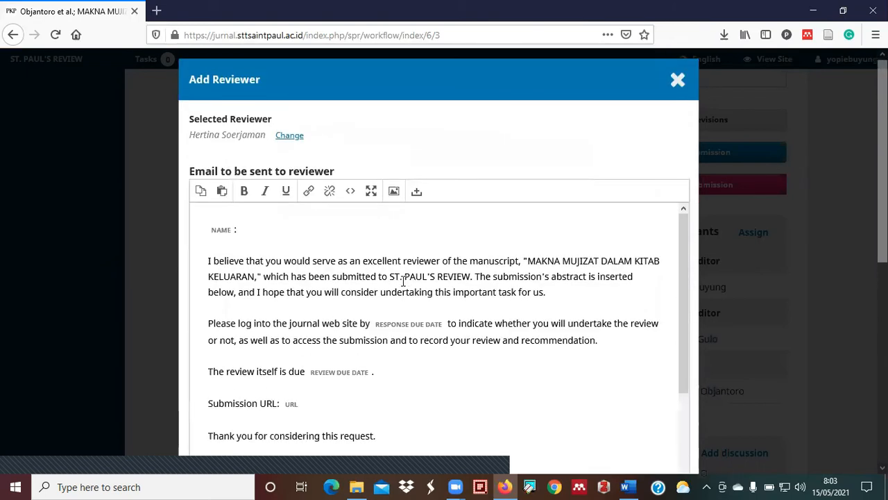
pyautogui.scroll(-5, 409, 291)
pyautogui.scroll(-5, 564, 336)
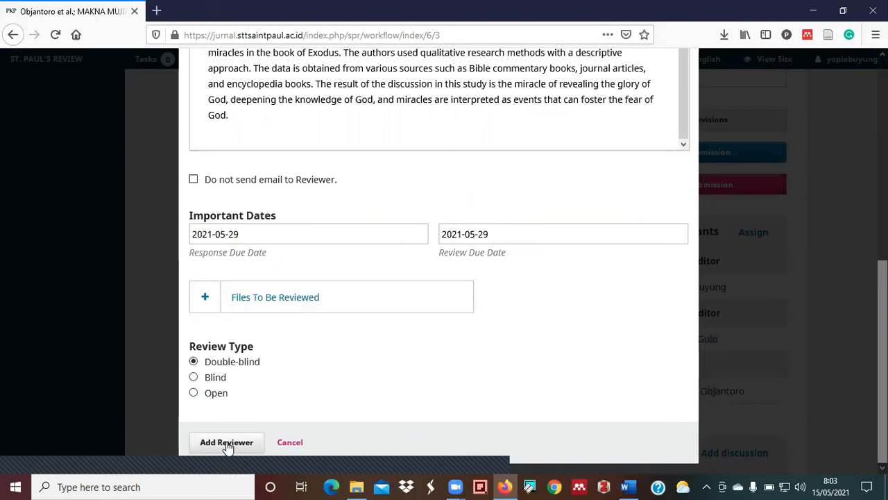
pyautogui.scroll(1, 521, 127)
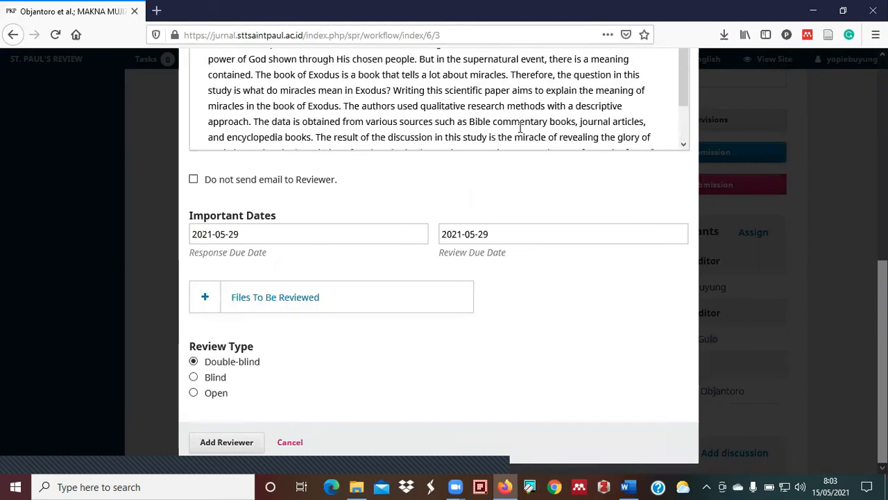
pyautogui.scroll(2, 521, 127)
pyautogui.scroll(5, 741, 273)
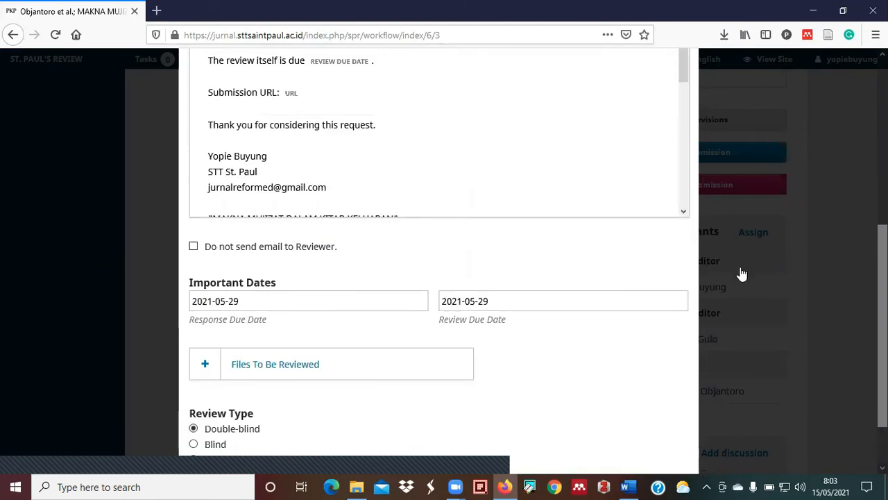
pyautogui.scroll(1, 482, 264)
pyautogui.scroll(-10, 482, 266)
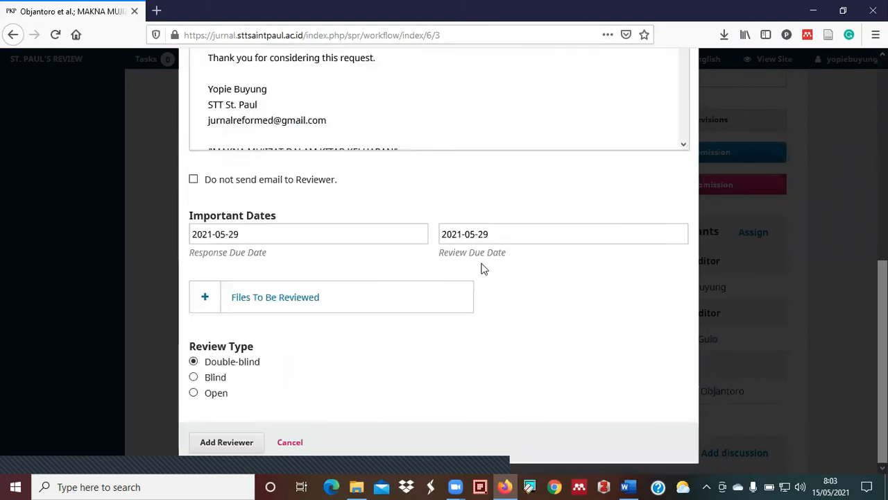
pyautogui.scroll(-3, 494, 102)
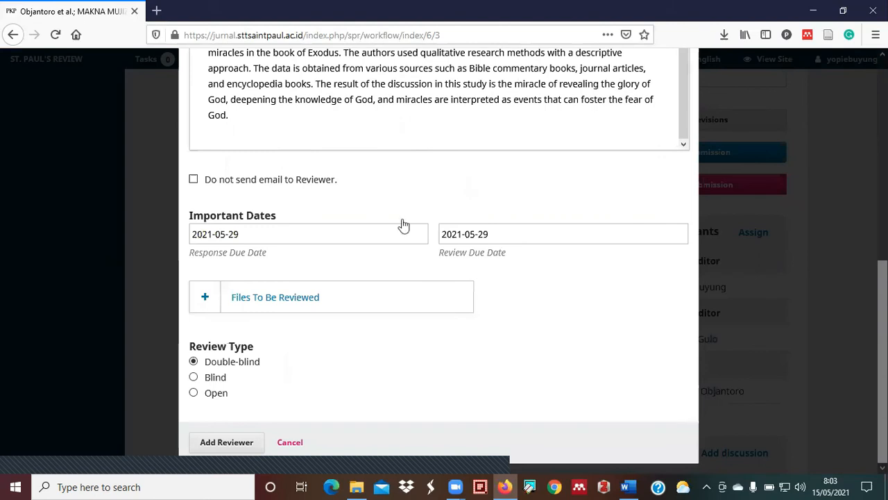
pyautogui.click(226, 442)
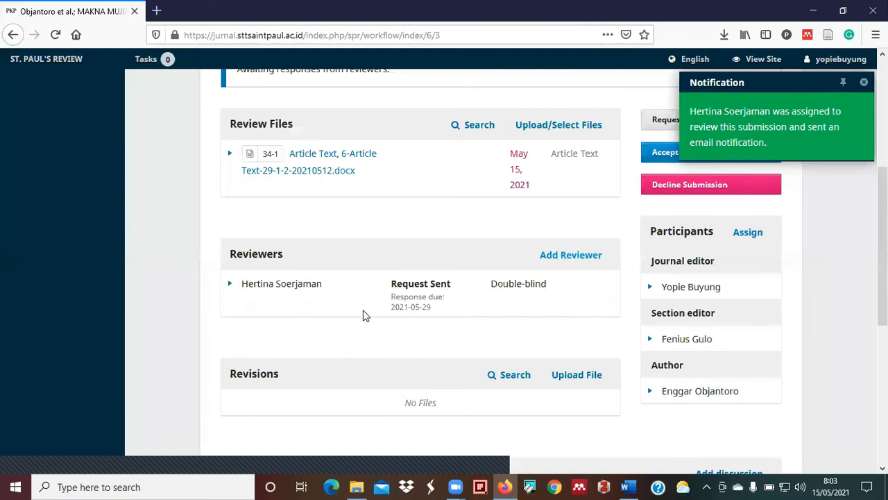
pyautogui.moveTo(491, 283); pyautogui.dragTo(550, 282)
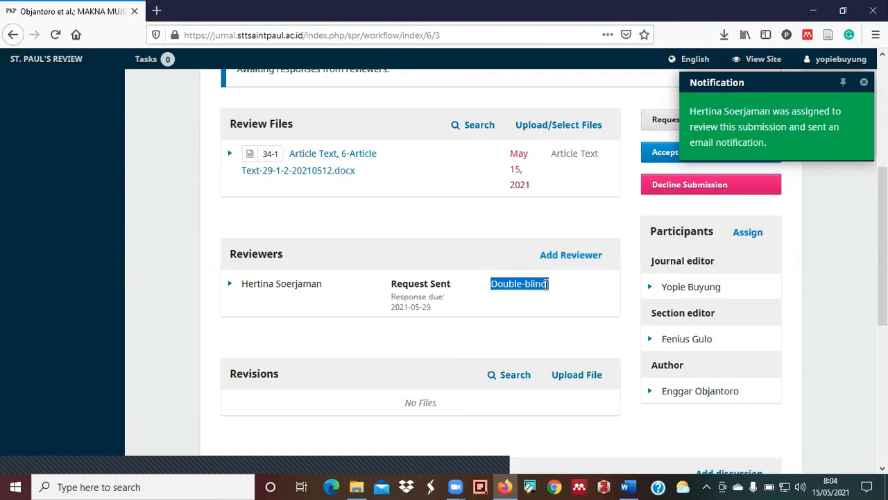
# Start adding a second reviewer and select the last person in the reviewer list
pyautogui.click(561, 257)
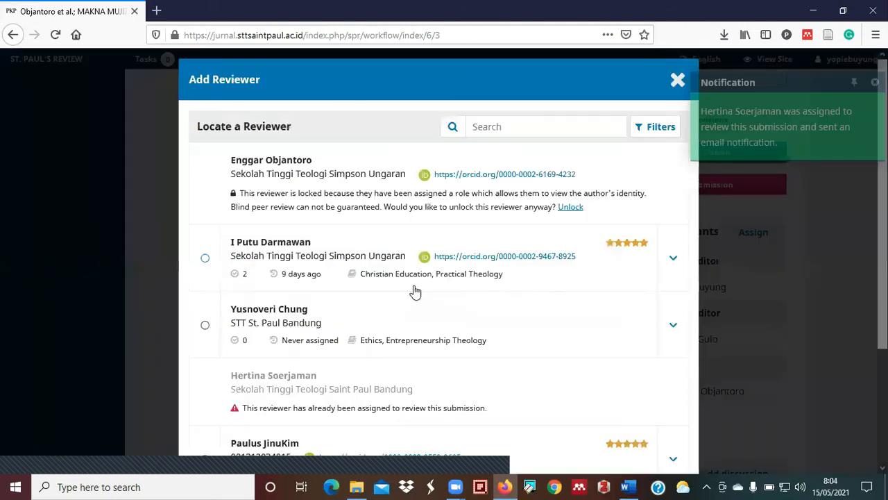
pyautogui.scroll(-3, 412, 307)
pyautogui.scroll(-1, 323, 315)
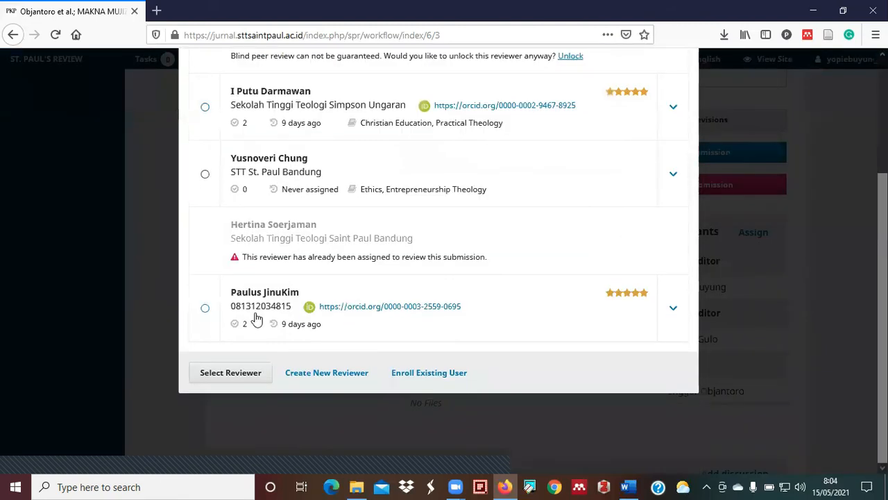
pyautogui.click(205, 309)
pyautogui.click(217, 378)
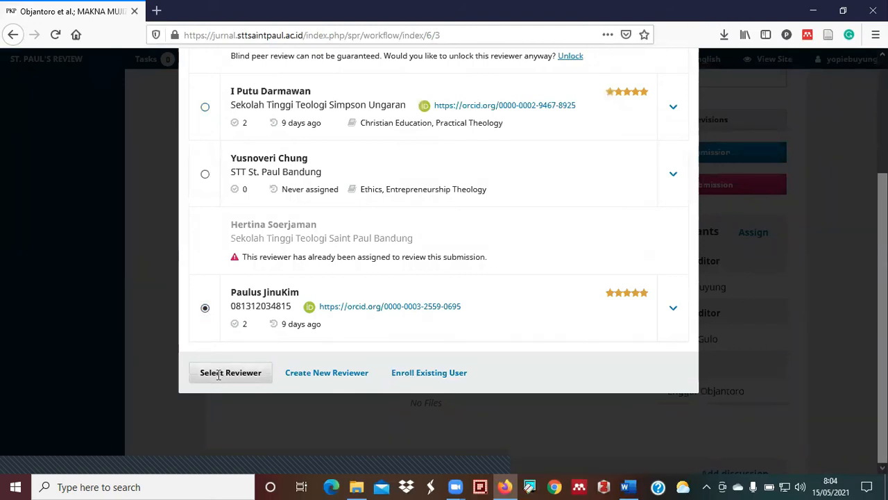
# Look over the second reviewer's invitation and assign this reviewer with the default due dates and double-blind review
pyautogui.scroll(-5, 428, 271)
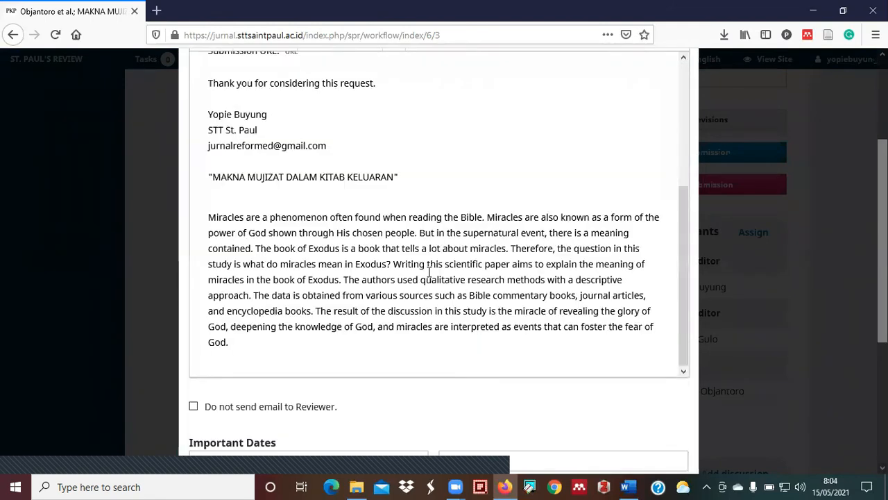
pyautogui.scroll(5, 428, 273)
pyautogui.scroll(-10, 424, 301)
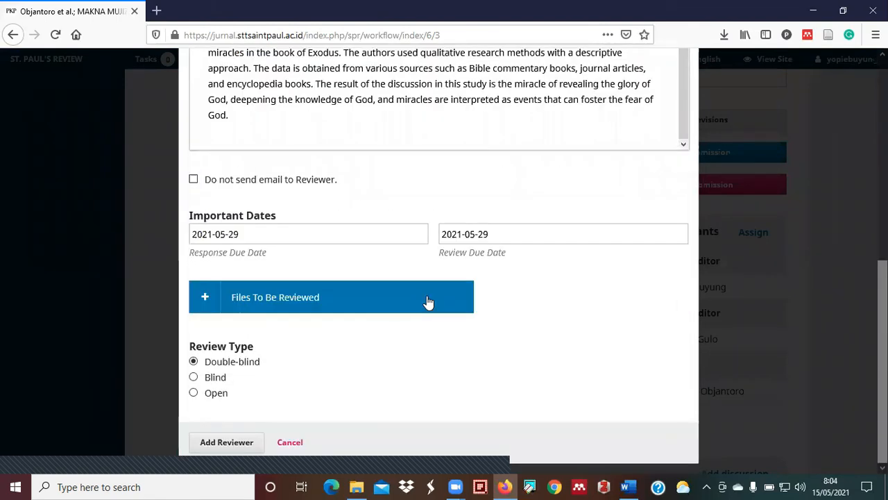
pyautogui.click(236, 442)
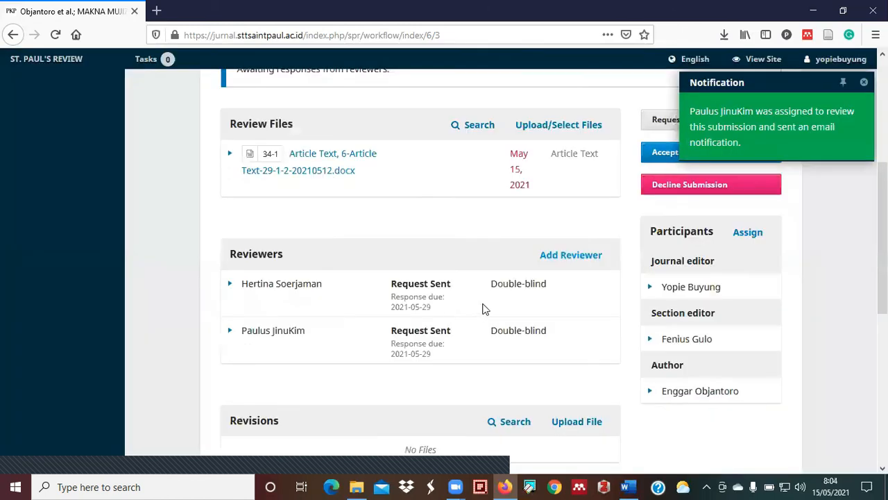
# Examine the review page's round 1 status, review file and assigned reviewers
pyautogui.scroll(-4, 430, 322)
pyautogui.scroll(4, 652, 314)
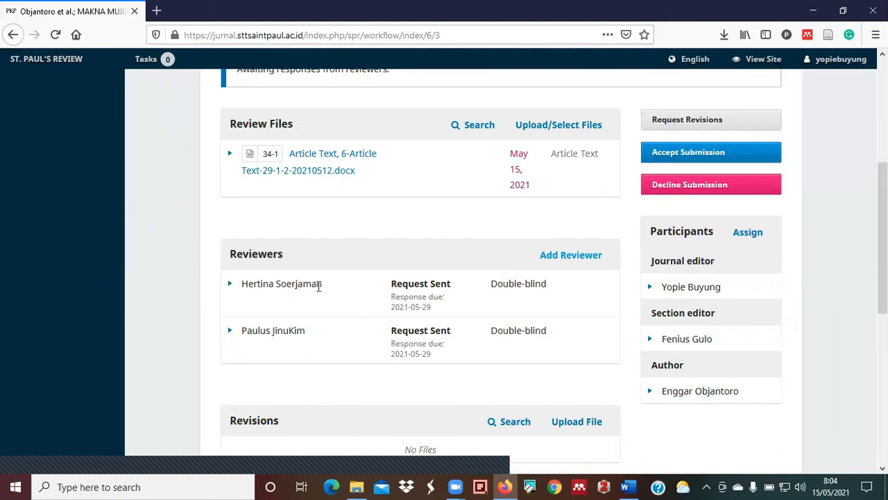
pyautogui.scroll(1, 318, 288)
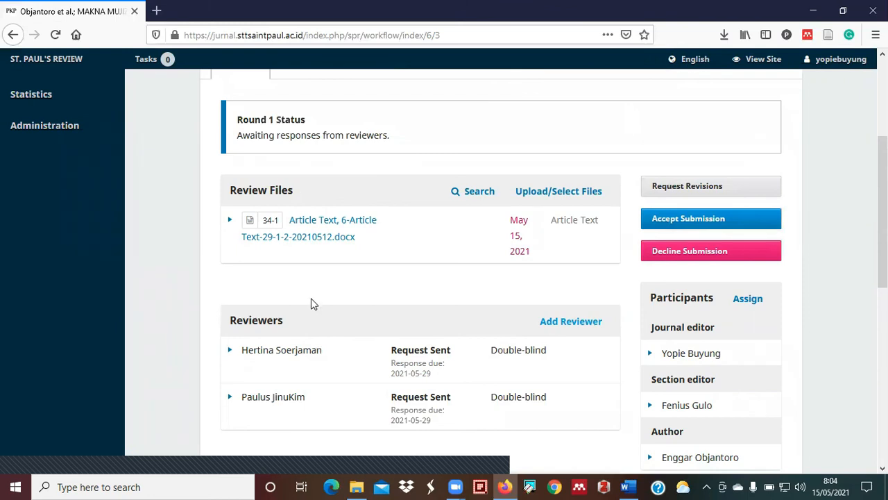
pyautogui.scroll(1, 291, 318)
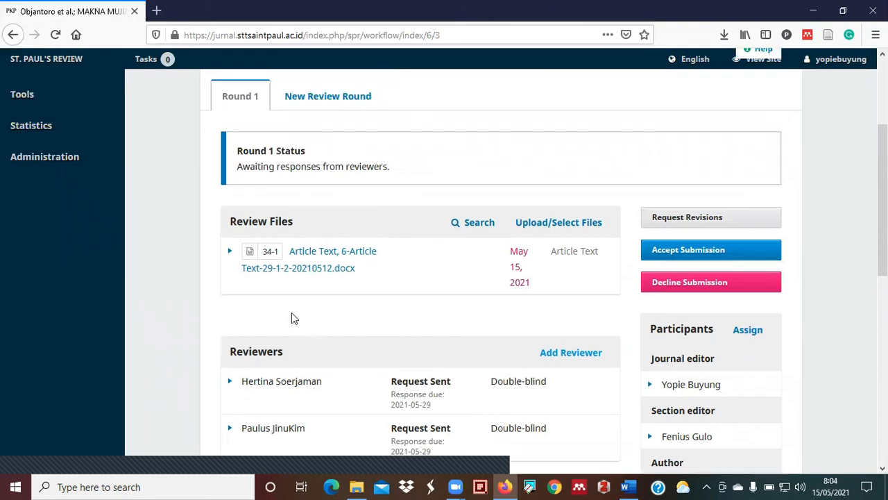
pyautogui.scroll(2, 291, 318)
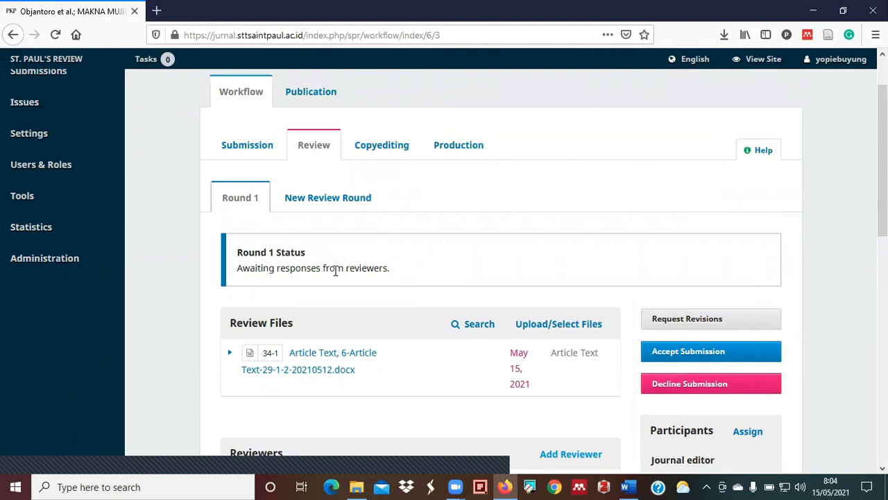
# Check the round 1 status text, the reviewers' response due dates, and the Revisions and Review Discussions sections of the submission
pyautogui.moveTo(237, 269); pyautogui.dragTo(398, 282)
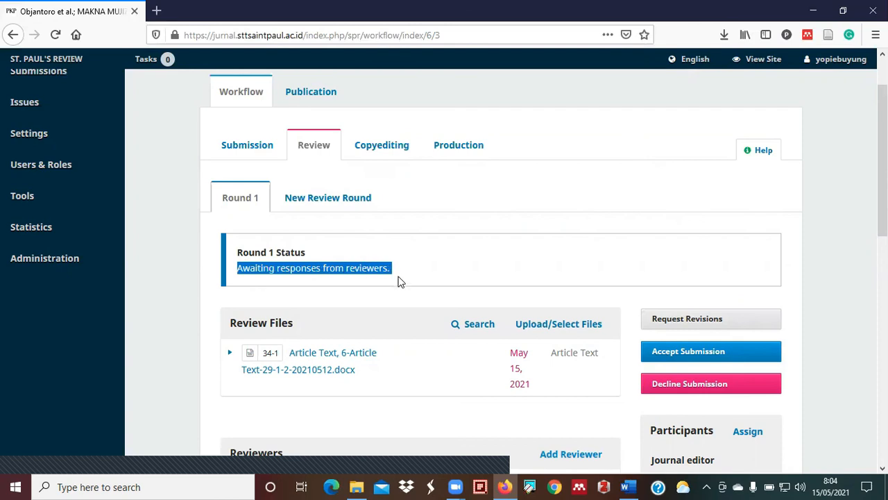
pyautogui.scroll(-6, 399, 281)
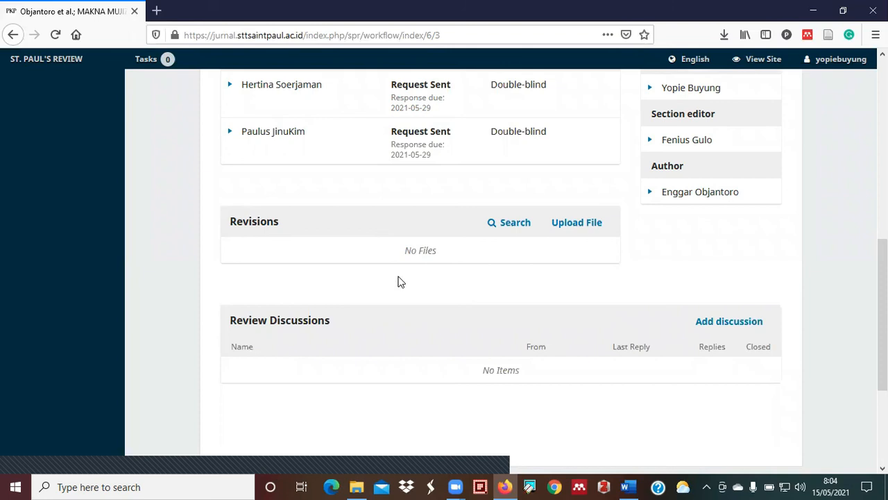
pyautogui.scroll(4, 399, 281)
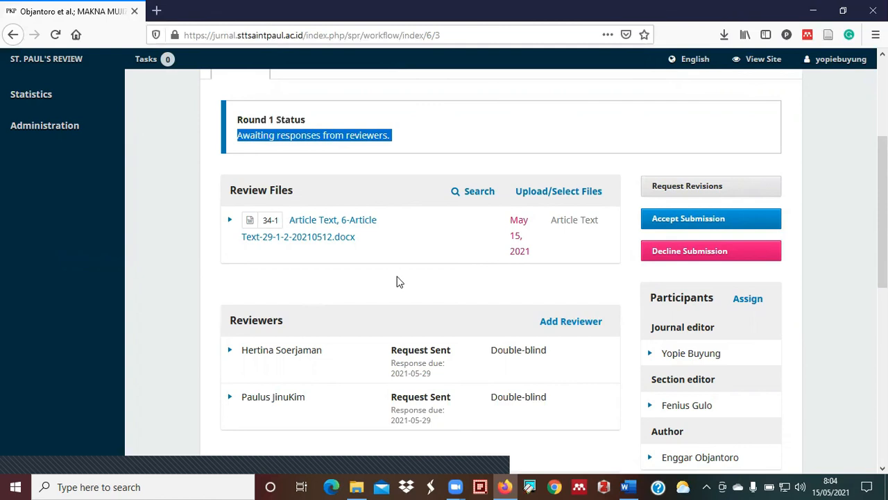
pyautogui.click(399, 252)
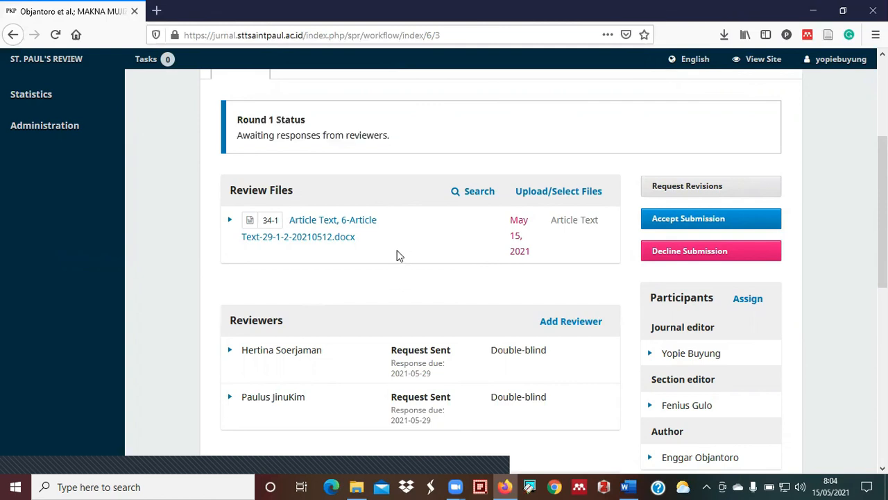
pyautogui.scroll(-2, 399, 256)
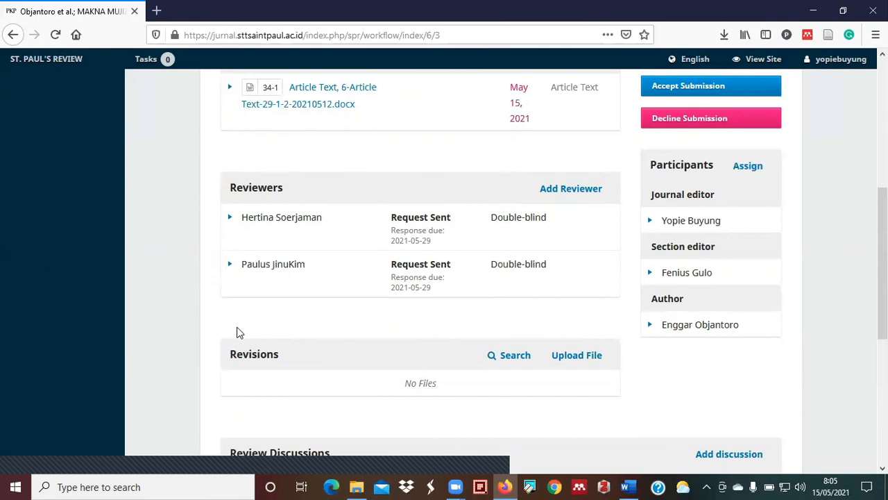
pyautogui.scroll(-3, 238, 331)
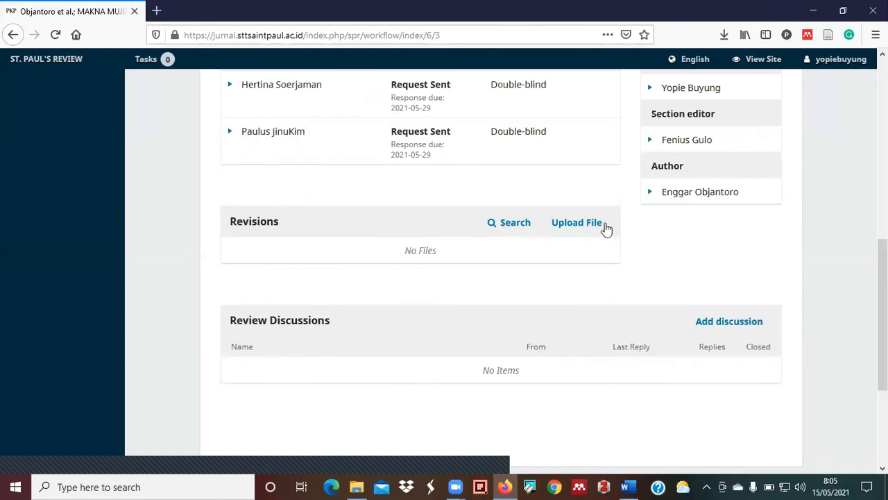
pyautogui.scroll(3, 437, 215)
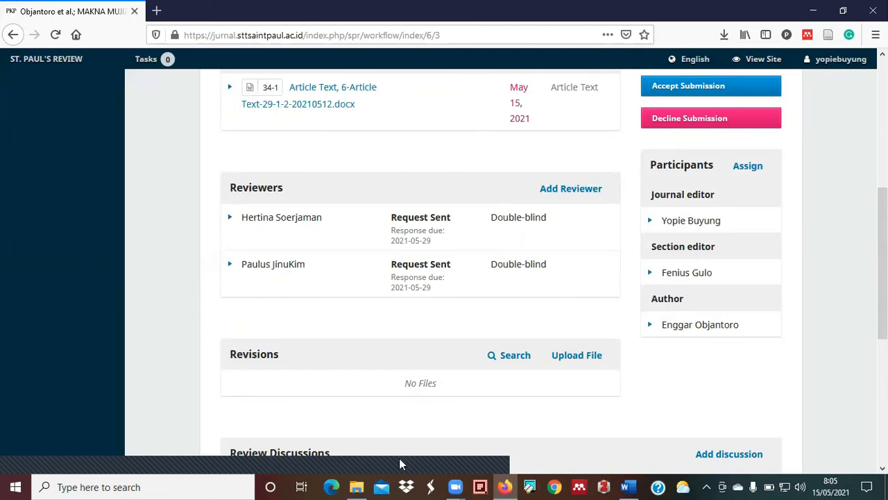
pyautogui.moveTo(343, 445)
pyautogui.click(499, 424)
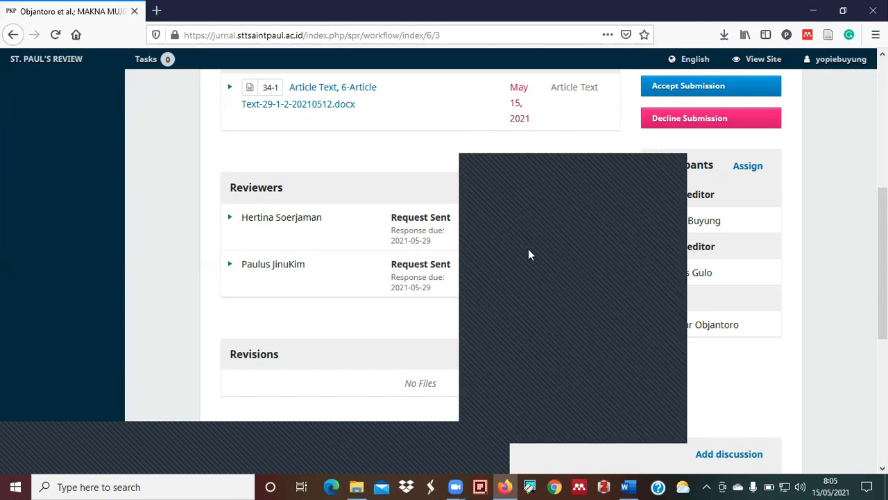